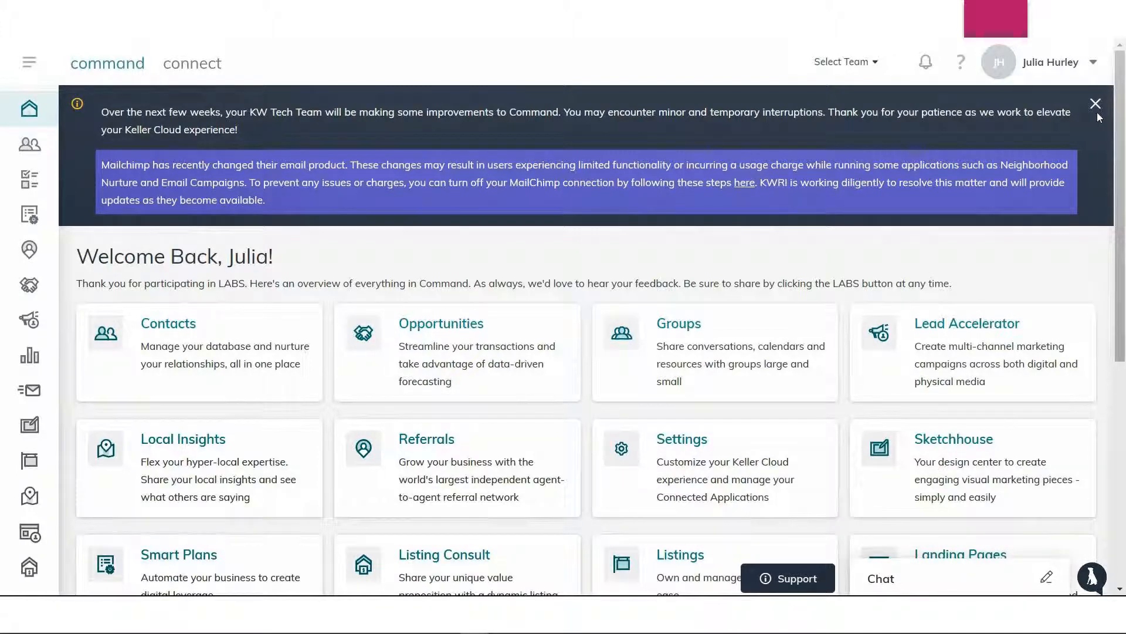
Open the connected applications settings and show the details of the apps linked through PieSync.
{"action": "left_click", "coordinate": [1093, 63]}
{"action": "left_click", "coordinate": [981, 145]}
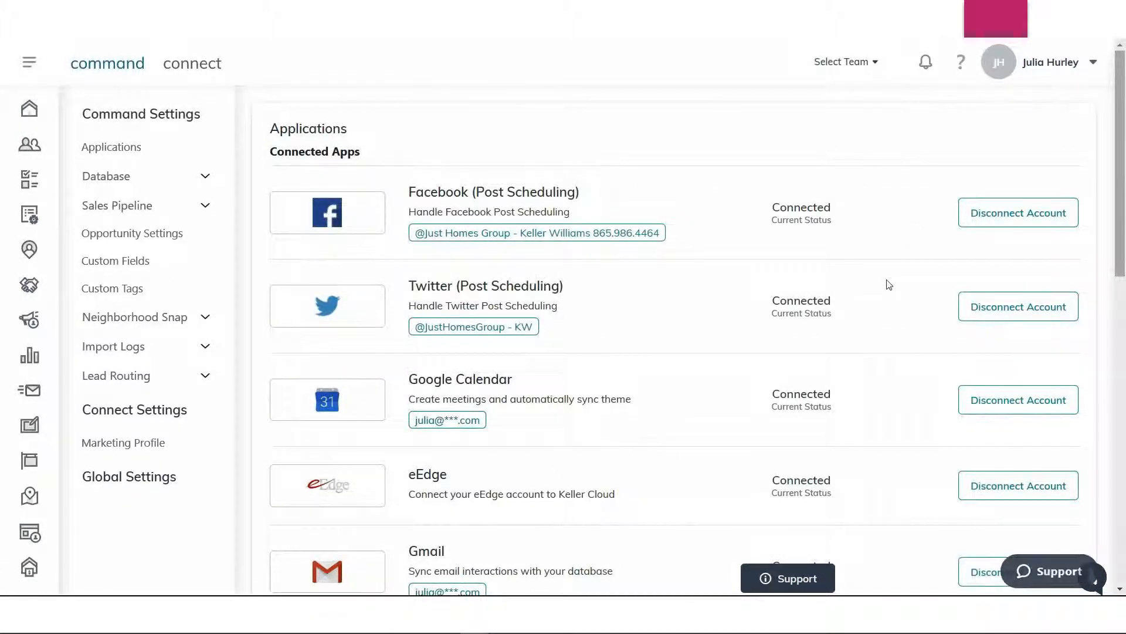
{"action": "scroll", "coordinate": [889, 284], "scroll_direction": "down", "scroll_amount": 3}
{"action": "scroll", "coordinate": [889, 284], "scroll_direction": "down", "scroll_amount": 2}
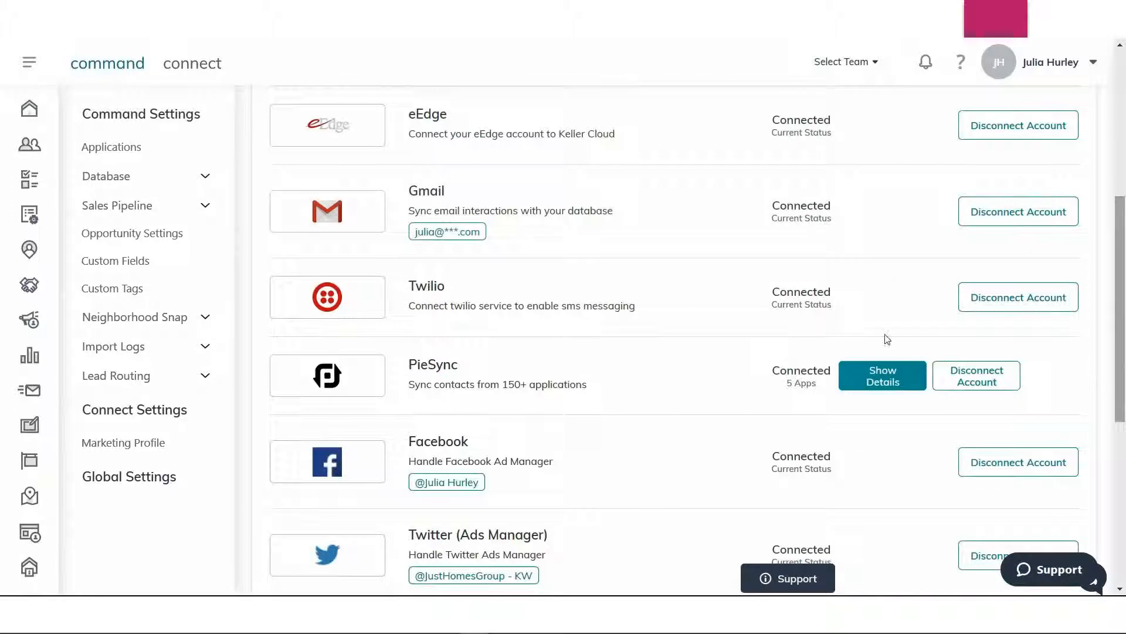
{"action": "left_click", "coordinate": [884, 380]}
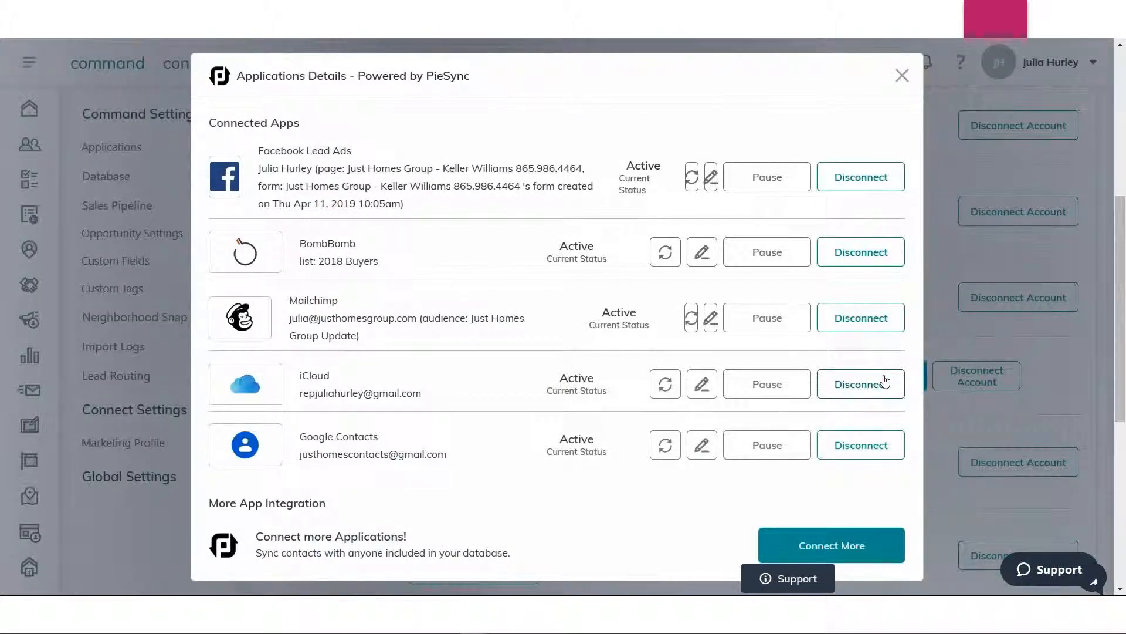
Open the Mailchimp connection's configuration for editing from the PieSync application details.
{"action": "scroll", "coordinate": [682, 440], "scroll_direction": "down", "scroll_amount": 1}
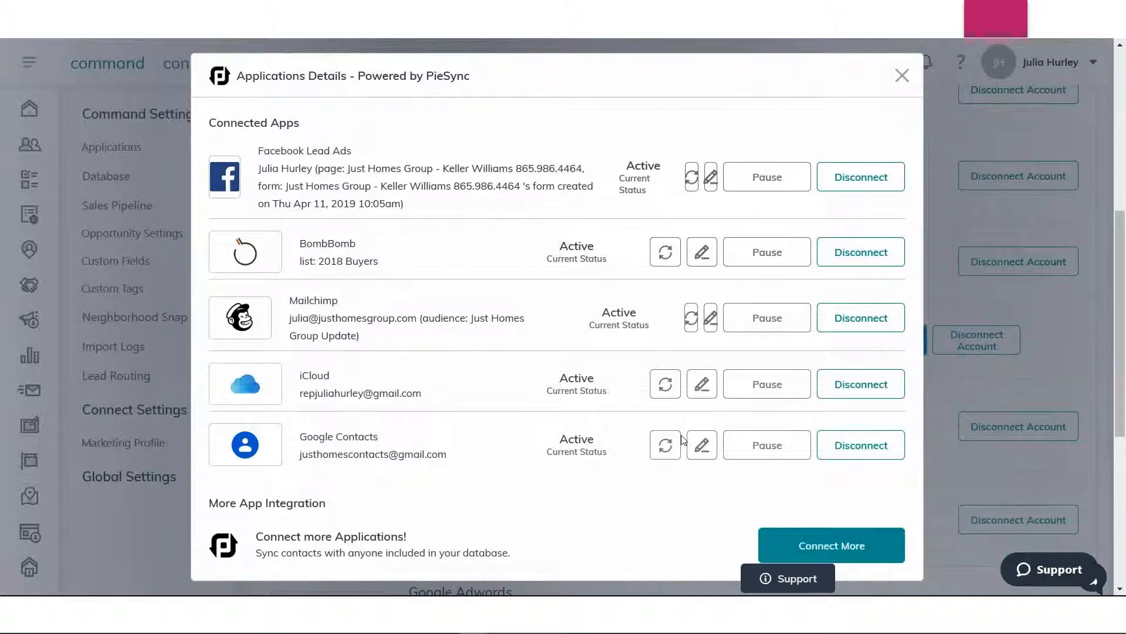
{"action": "scroll", "coordinate": [682, 440], "scroll_direction": "down", "scroll_amount": 2}
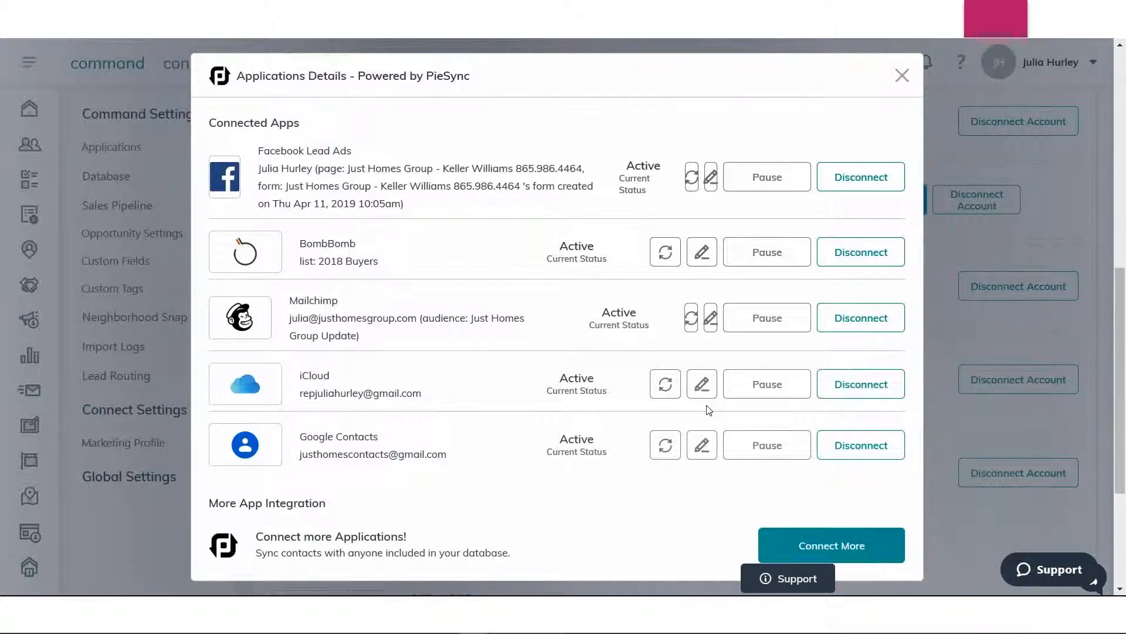
{"action": "left_click", "coordinate": [711, 320]}
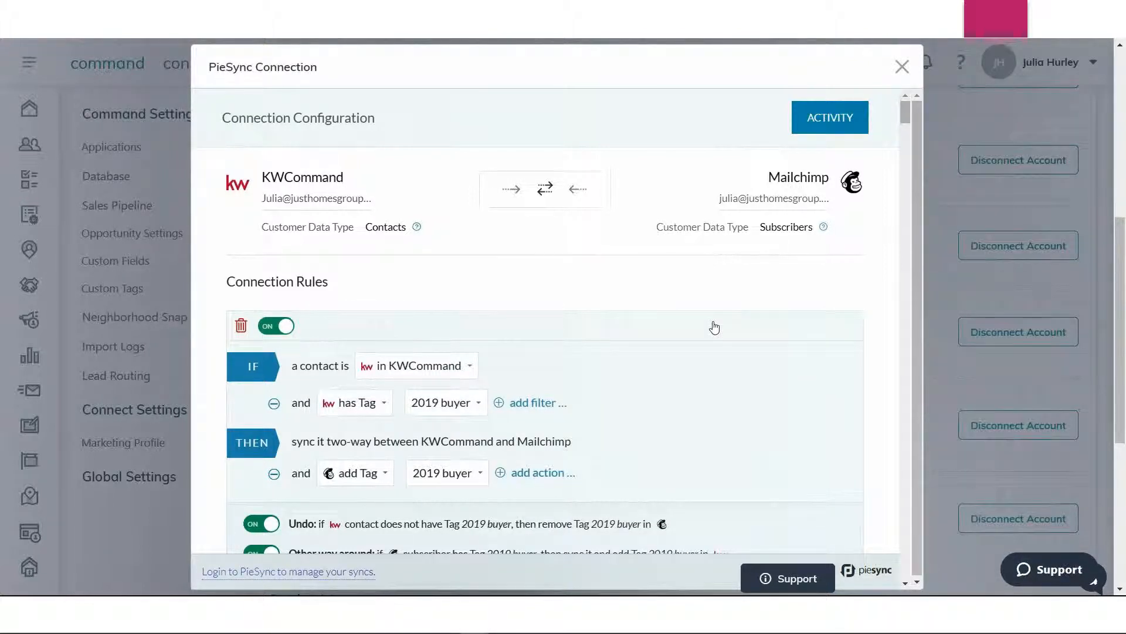
Review the two-way sync rules between KWCommand and Mailchimp, checking how each contact tag is matched to its Mailchimp tag.
{"action": "scroll", "coordinate": [715, 328], "scroll_direction": "down", "scroll_amount": 1}
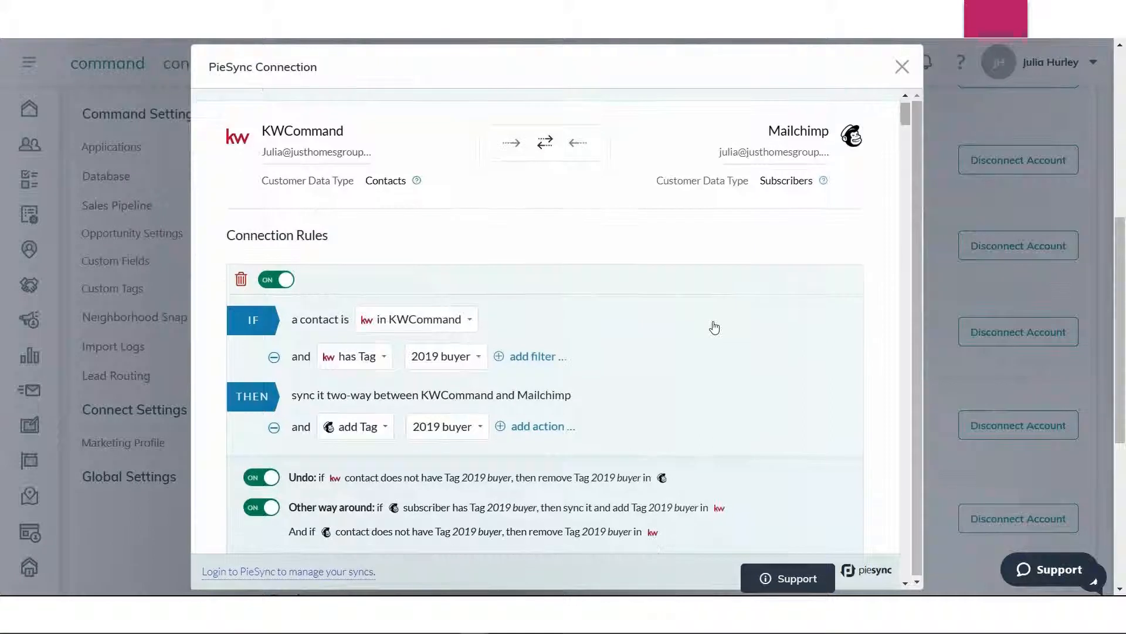
{"action": "scroll", "coordinate": [714, 328], "scroll_direction": "down", "scroll_amount": 1}
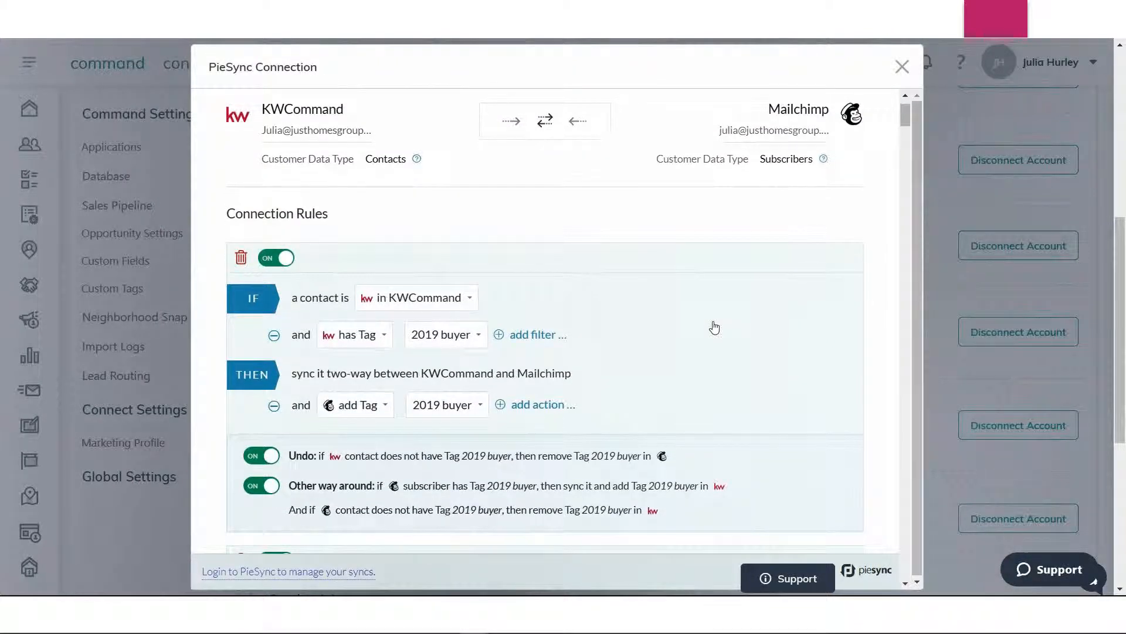
{"action": "scroll", "coordinate": [715, 328], "scroll_direction": "down", "scroll_amount": 3}
{"action": "scroll", "coordinate": [714, 327], "scroll_direction": "down", "scroll_amount": 3}
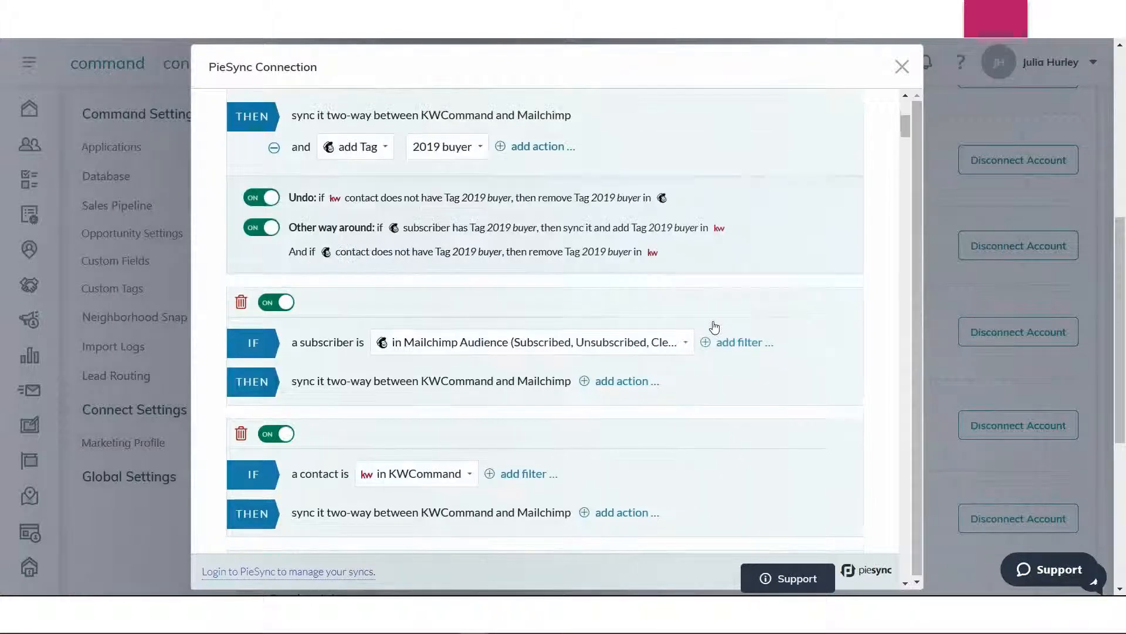
{"action": "scroll", "coordinate": [715, 327], "scroll_direction": "down", "scroll_amount": 1}
{"action": "scroll", "coordinate": [714, 328], "scroll_direction": "down", "scroll_amount": 4}
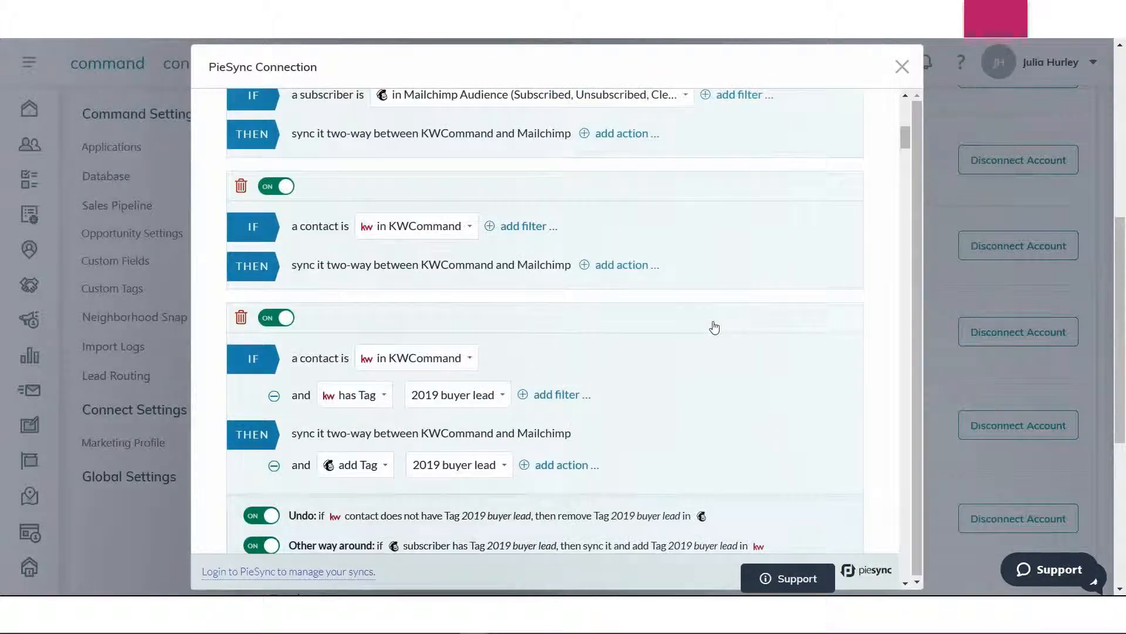
{"action": "scroll", "coordinate": [715, 328], "scroll_direction": "down", "scroll_amount": 1}
{"action": "scroll", "coordinate": [714, 328], "scroll_direction": "down", "scroll_amount": 1}
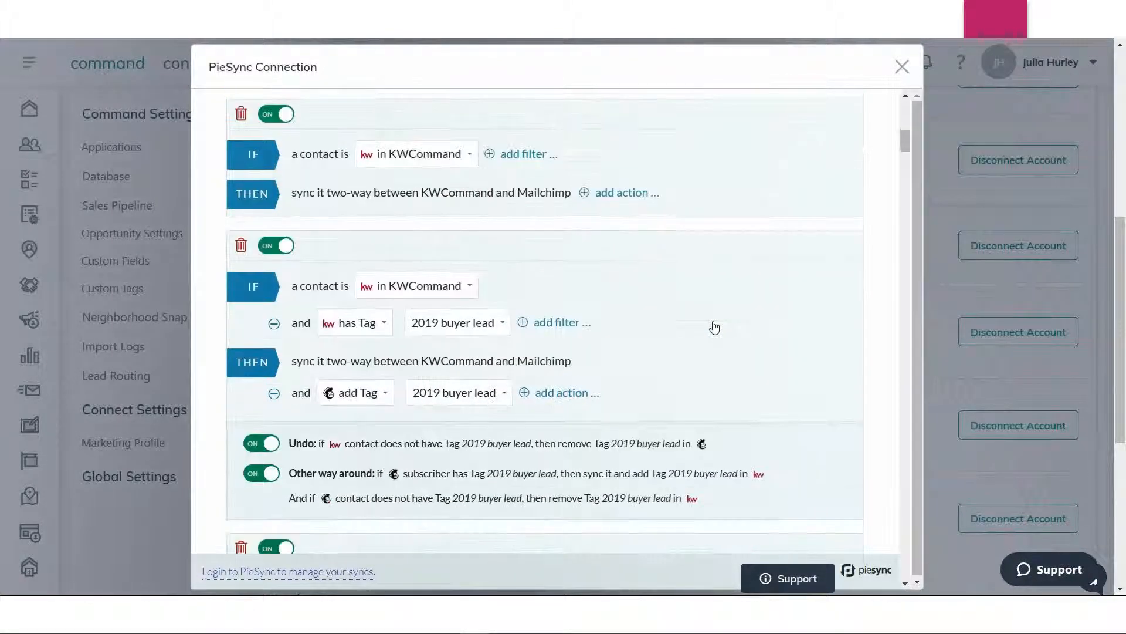
{"action": "scroll", "coordinate": [715, 327], "scroll_direction": "down", "scroll_amount": 1}
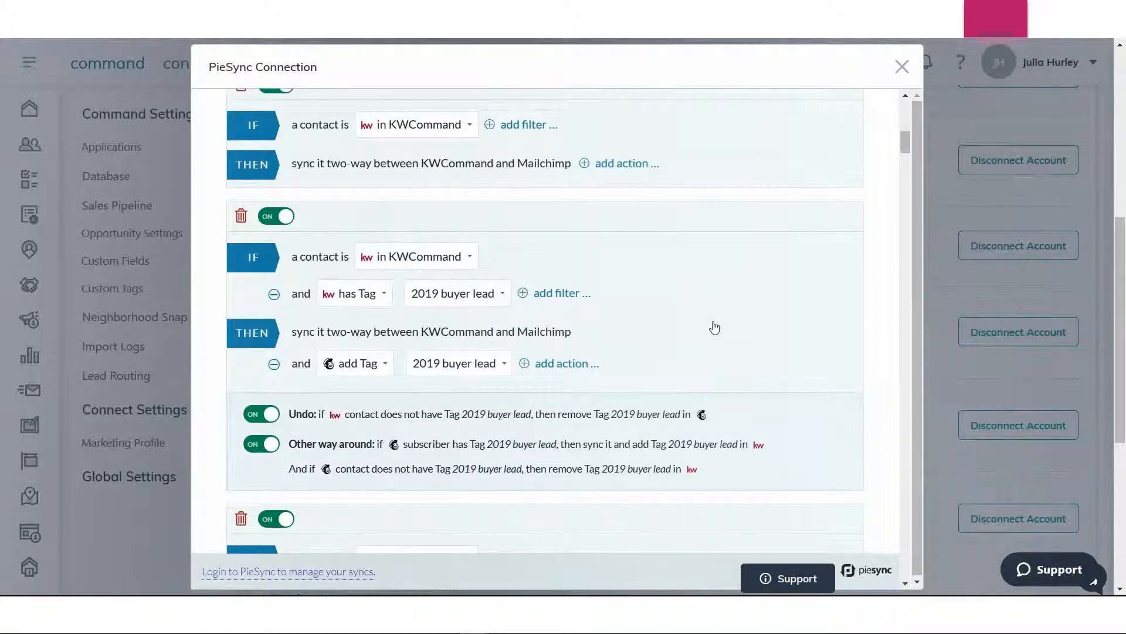
{"action": "scroll", "coordinate": [715, 327], "scroll_direction": "down", "scroll_amount": 2}
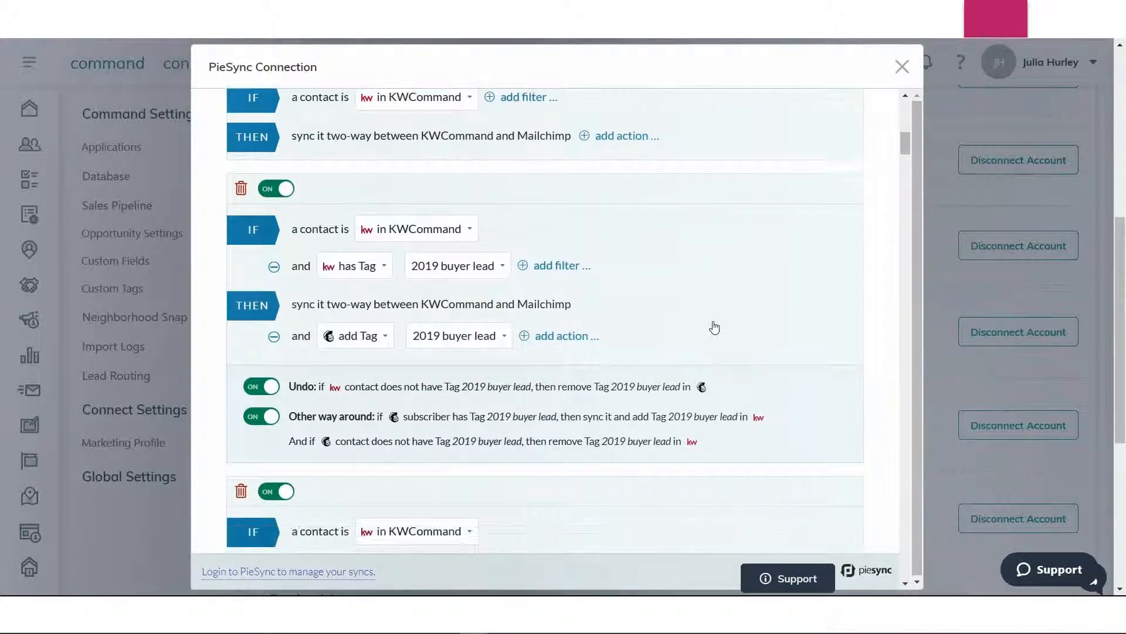
{"action": "scroll", "coordinate": [714, 327], "scroll_direction": "down", "scroll_amount": 6}
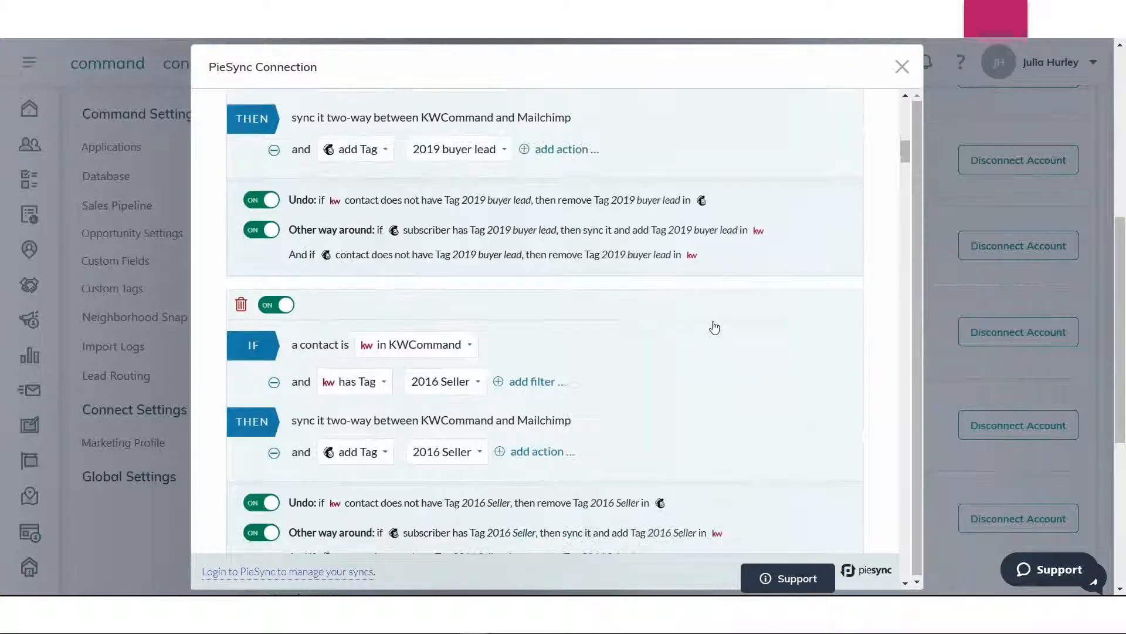
{"action": "scroll", "coordinate": [714, 328], "scroll_direction": "down", "scroll_amount": 3}
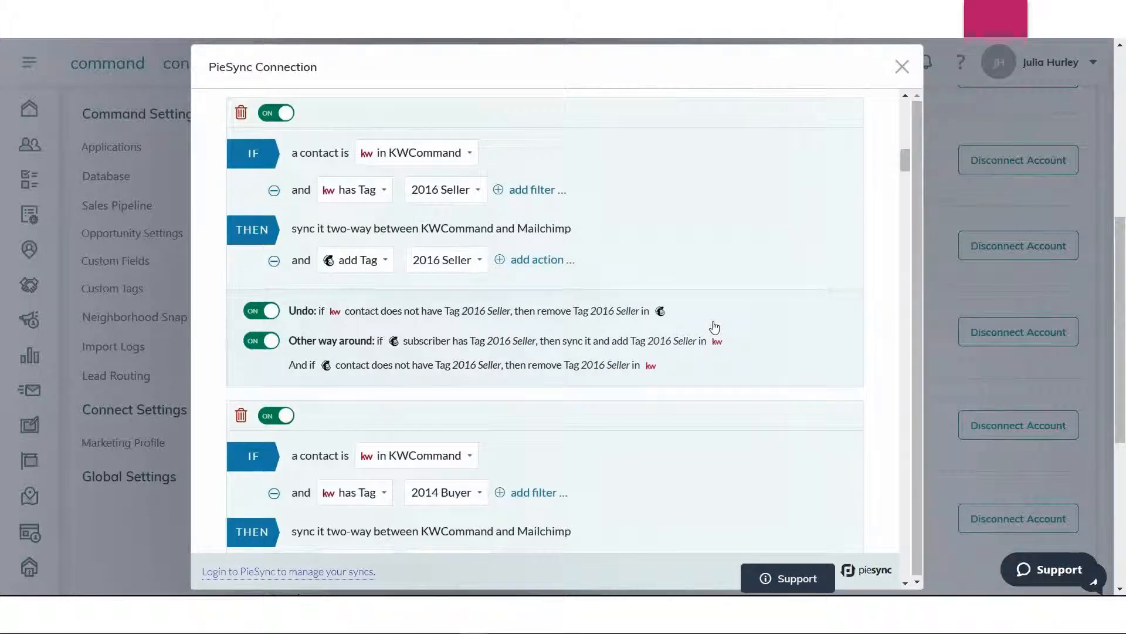
{"action": "scroll", "coordinate": [714, 328], "scroll_direction": "down", "scroll_amount": 2}
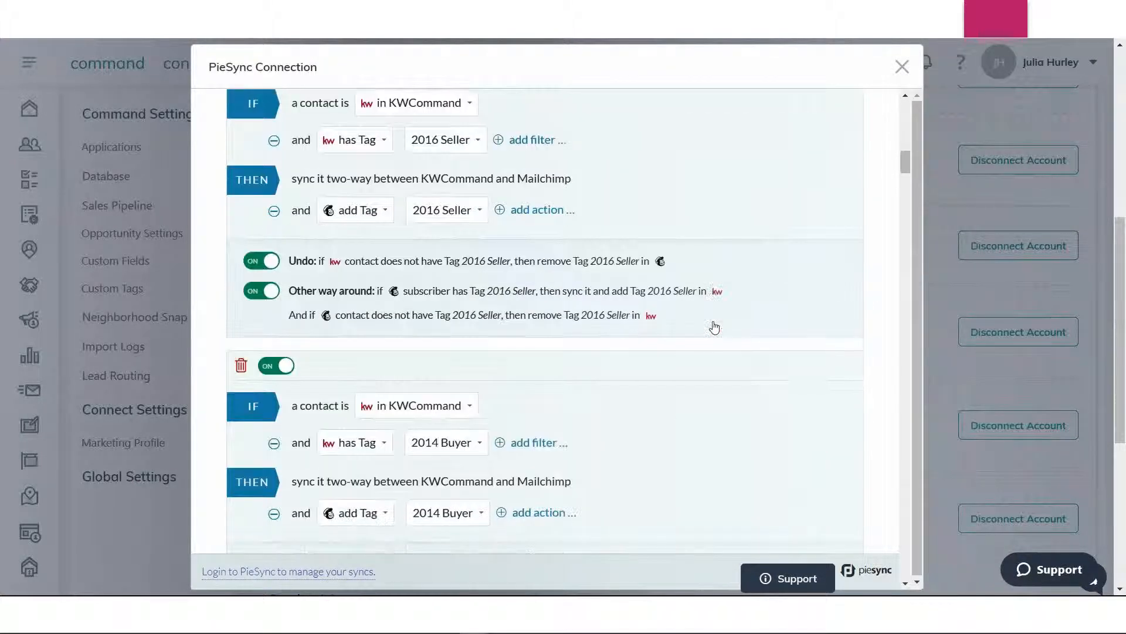
{"action": "scroll", "coordinate": [714, 327], "scroll_direction": "down", "scroll_amount": 2}
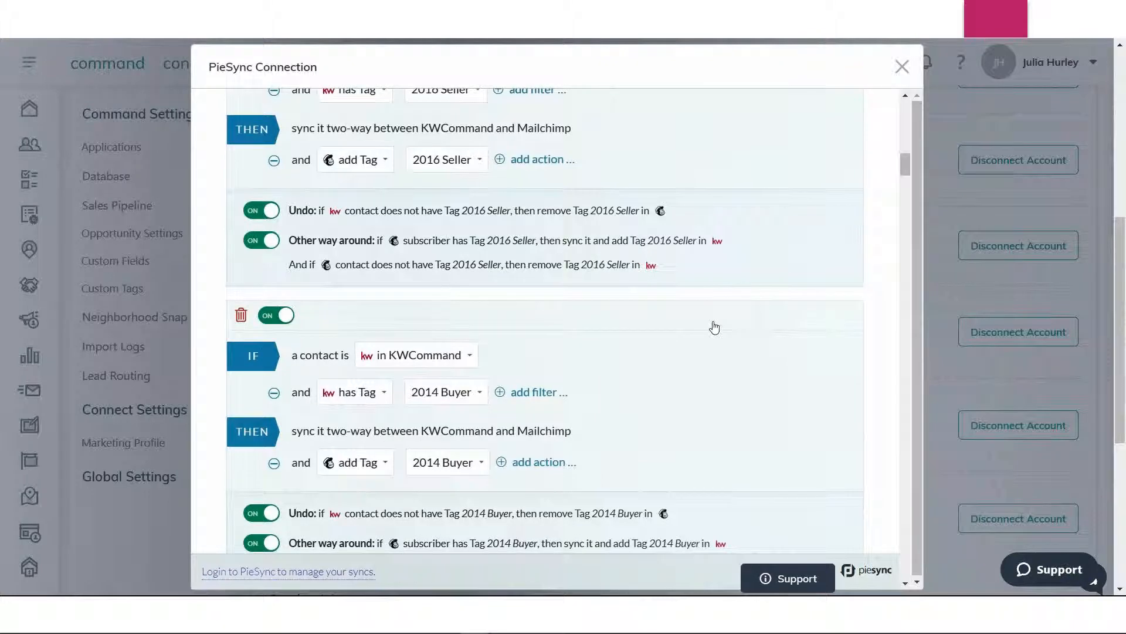
{"action": "scroll", "coordinate": [715, 327], "scroll_direction": "down", "scroll_amount": 3}
{"action": "scroll", "coordinate": [714, 327], "scroll_direction": "down", "scroll_amount": 1}
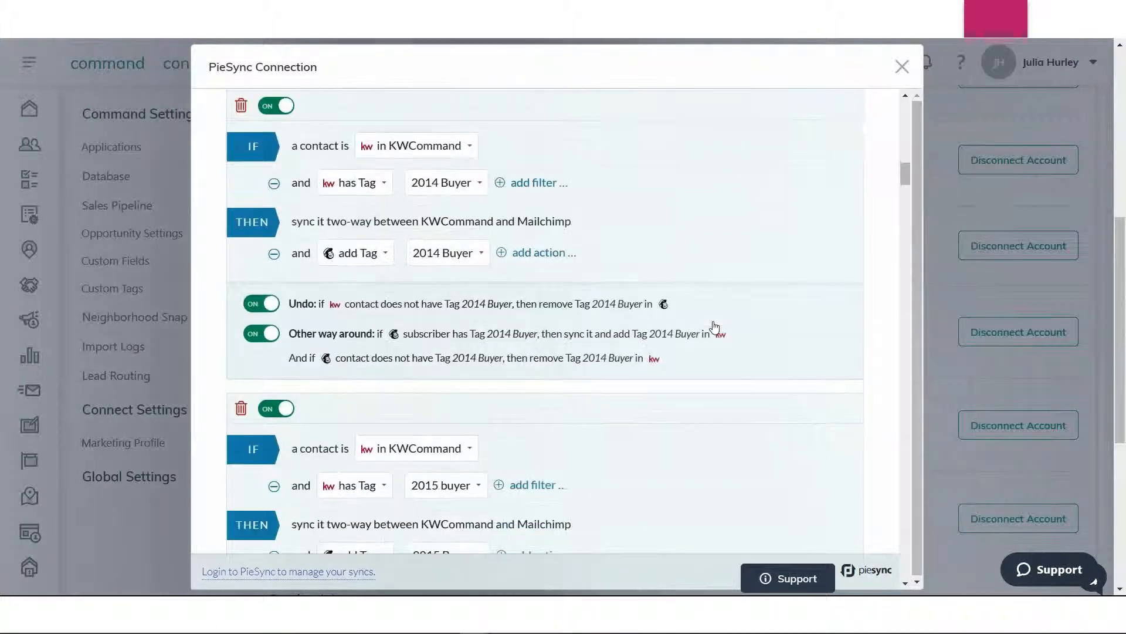
{"action": "scroll", "coordinate": [715, 327], "scroll_direction": "down", "scroll_amount": 2}
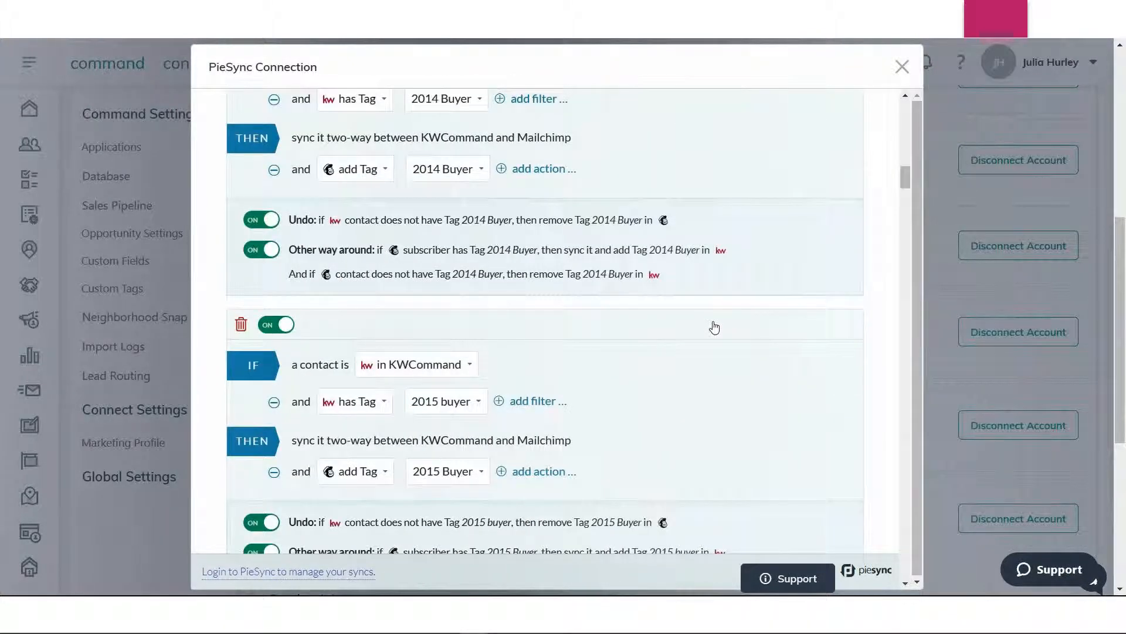
{"action": "scroll", "coordinate": [715, 327], "scroll_direction": "down", "scroll_amount": 1}
{"action": "scroll", "coordinate": [714, 327], "scroll_direction": "down", "scroll_amount": 1}
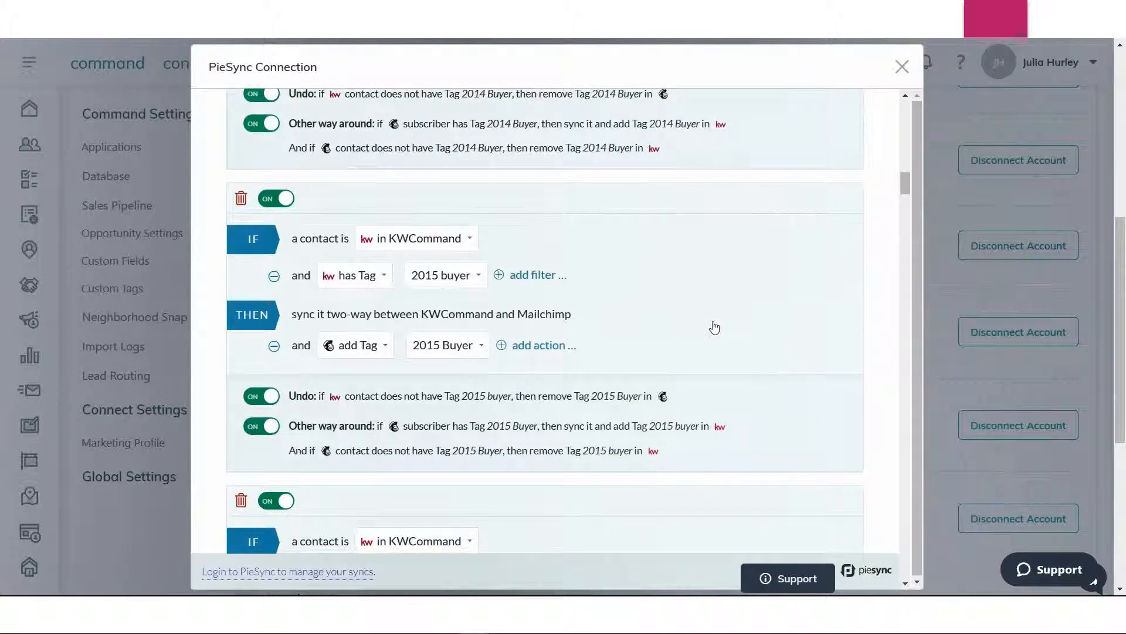
{"action": "scroll", "coordinate": [714, 327], "scroll_direction": "down", "scroll_amount": 1}
{"action": "scroll", "coordinate": [715, 327], "scroll_direction": "down", "scroll_amount": 2}
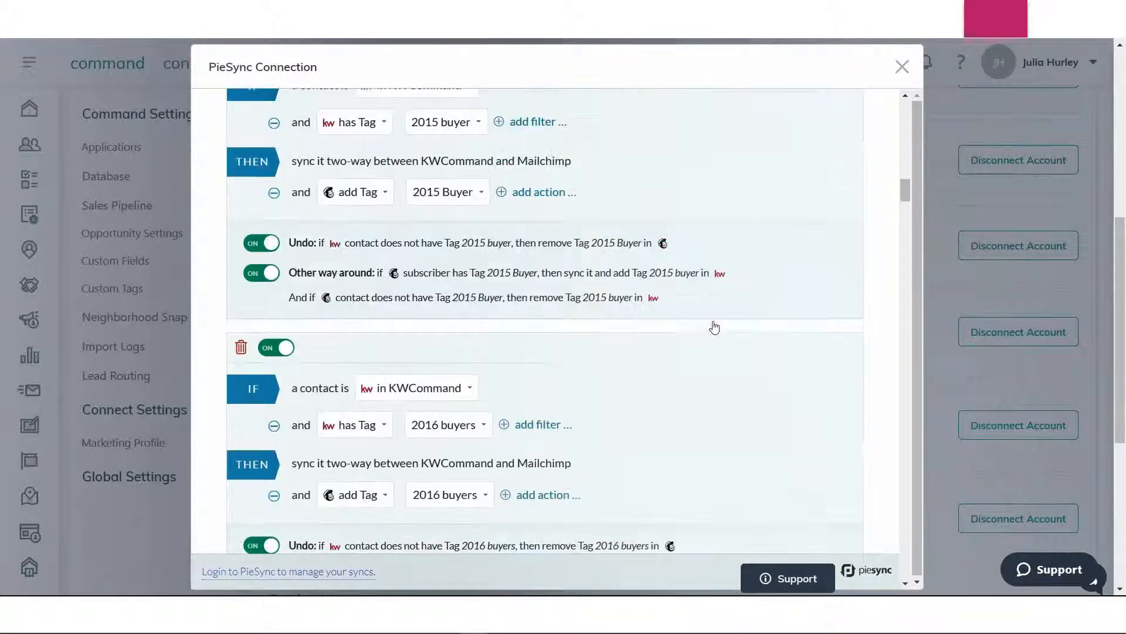
{"action": "scroll", "coordinate": [714, 328], "scroll_direction": "down", "scroll_amount": 2}
{"action": "scroll", "coordinate": [715, 327], "scroll_direction": "down", "scroll_amount": 3}
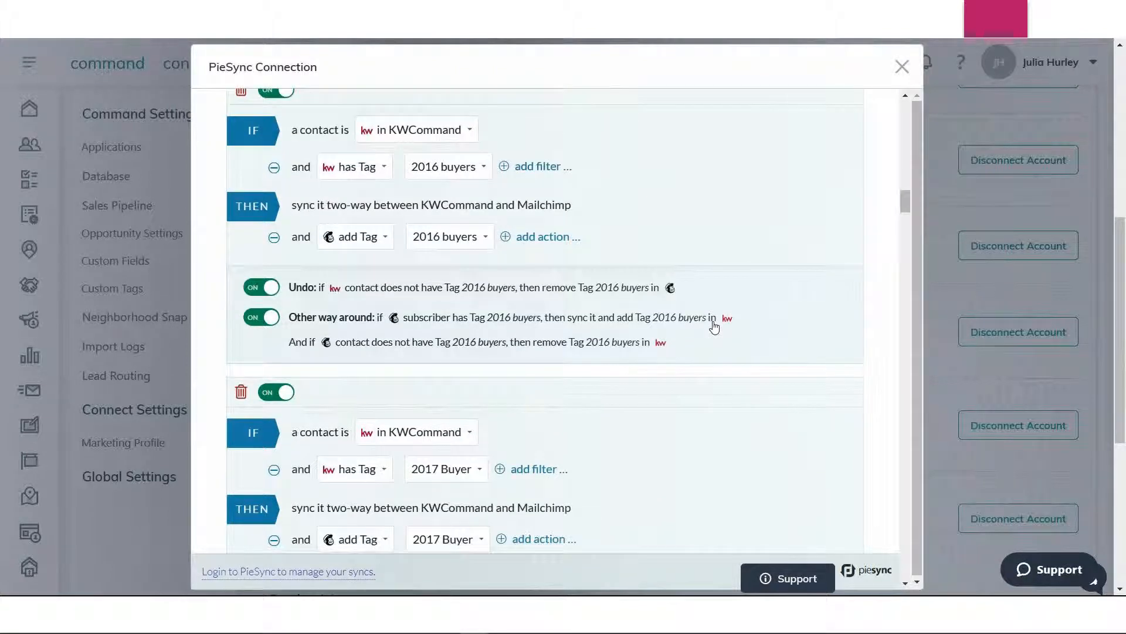
{"action": "scroll", "coordinate": [714, 327], "scroll_direction": "down", "scroll_amount": 1}
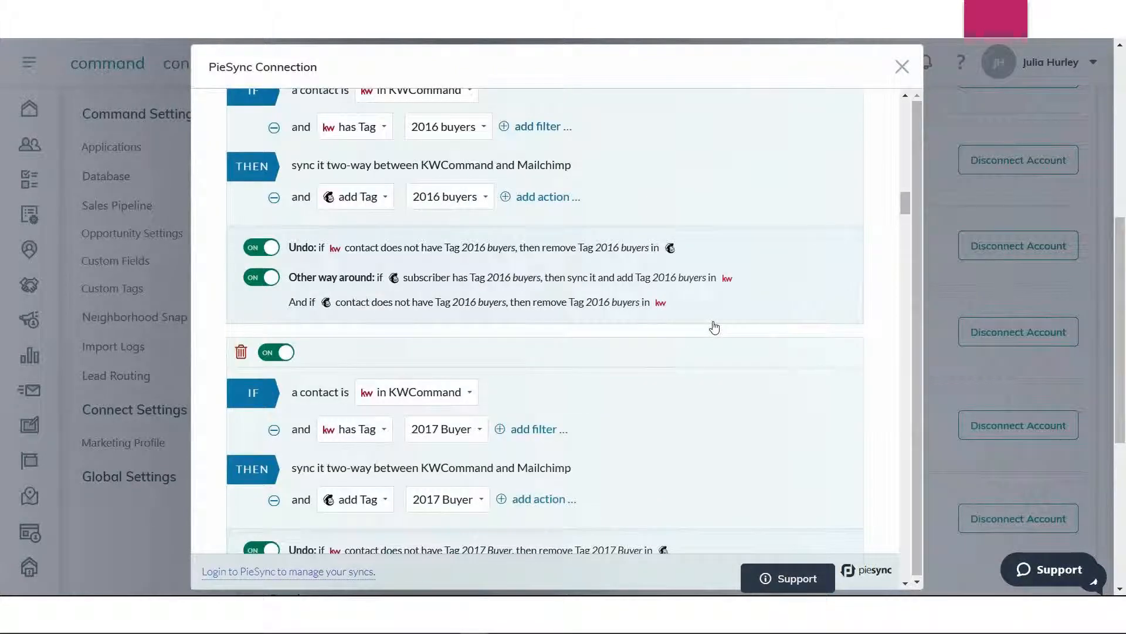
{"action": "scroll", "coordinate": [715, 328], "scroll_direction": "down", "scroll_amount": 3}
{"action": "scroll", "coordinate": [715, 327], "scroll_direction": "down", "scroll_amount": 4}
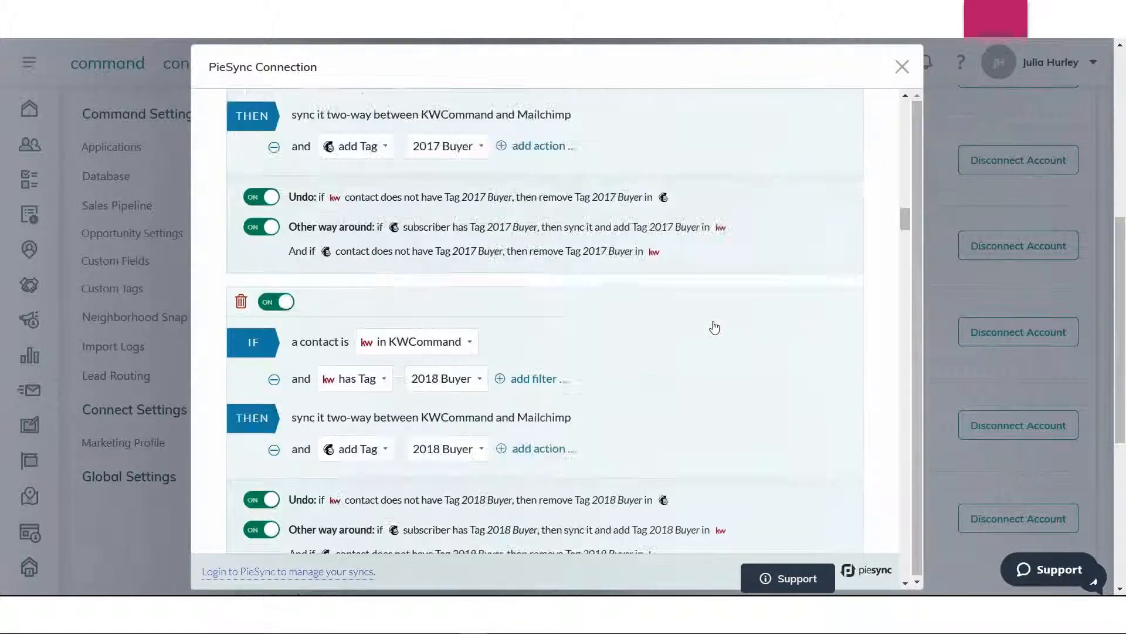
{"action": "scroll", "coordinate": [714, 327], "scroll_direction": "down", "scroll_amount": 5}
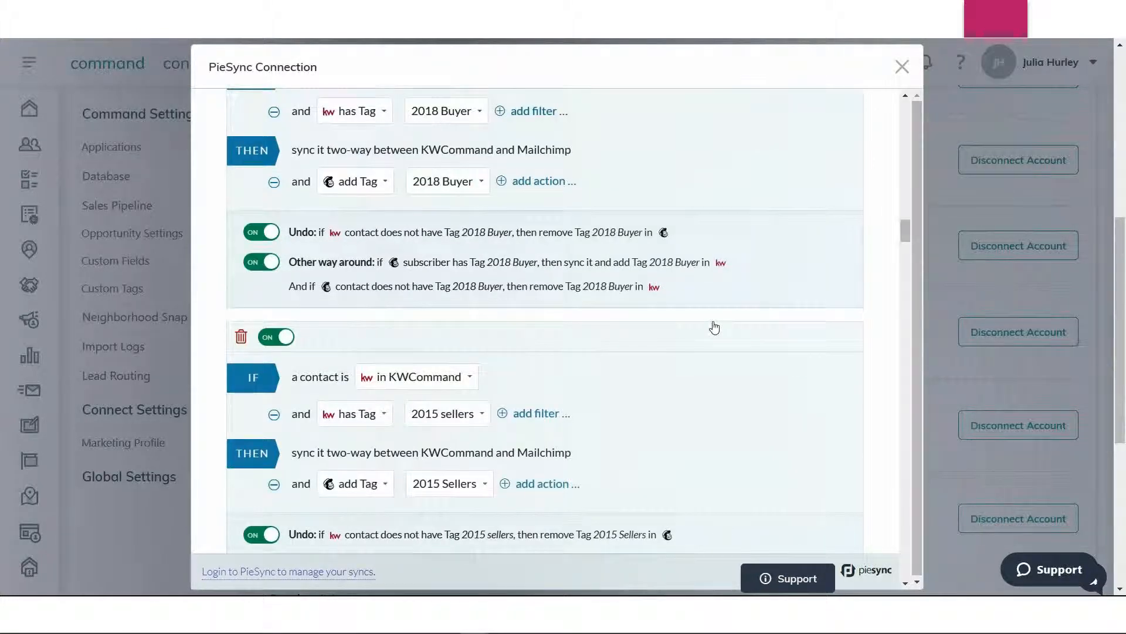
{"action": "scroll", "coordinate": [714, 327], "scroll_direction": "down", "scroll_amount": 3}
{"action": "scroll", "coordinate": [714, 327], "scroll_direction": "down", "scroll_amount": 1}
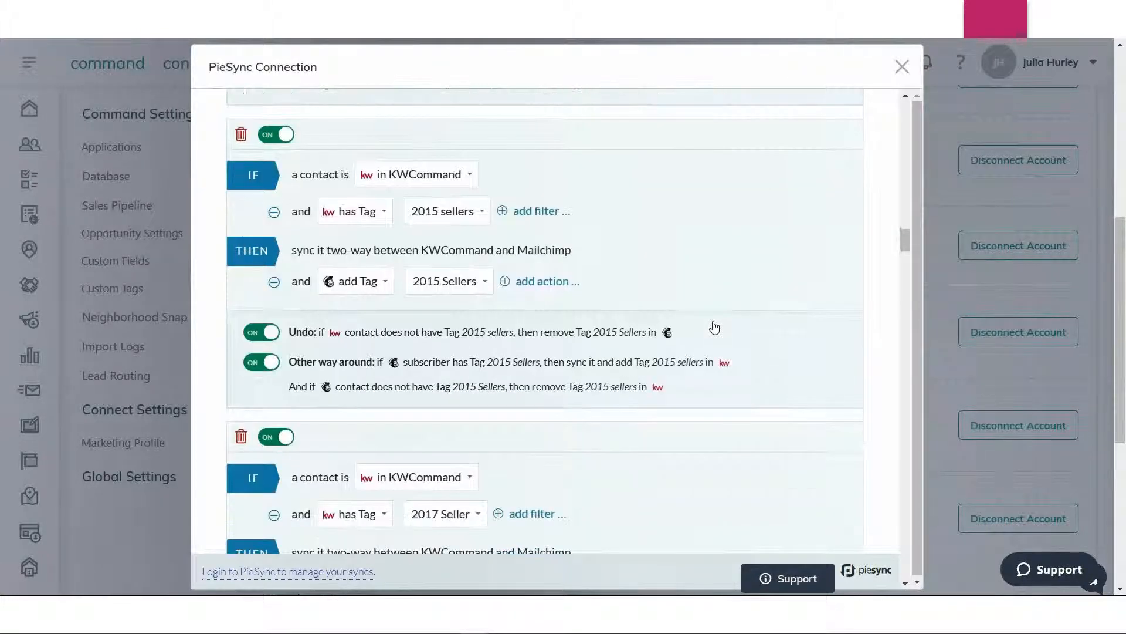
{"action": "scroll", "coordinate": [714, 327], "scroll_direction": "down", "scroll_amount": 1}
{"action": "scroll", "coordinate": [715, 327], "scroll_direction": "down", "scroll_amount": 1}
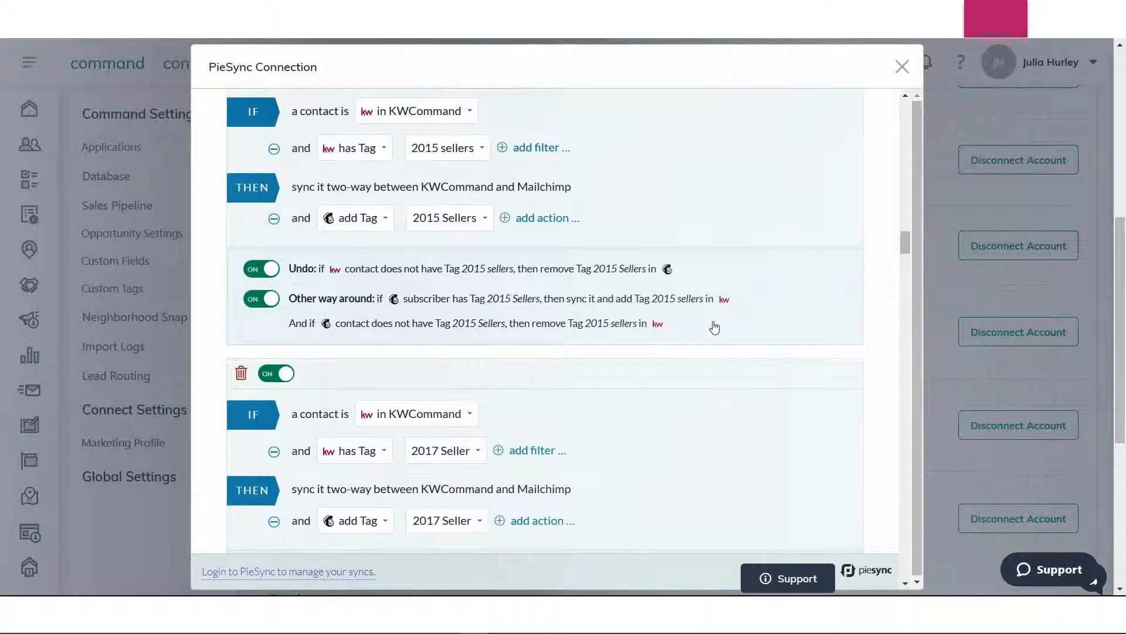
{"action": "scroll", "coordinate": [715, 327], "scroll_direction": "down", "scroll_amount": 1}
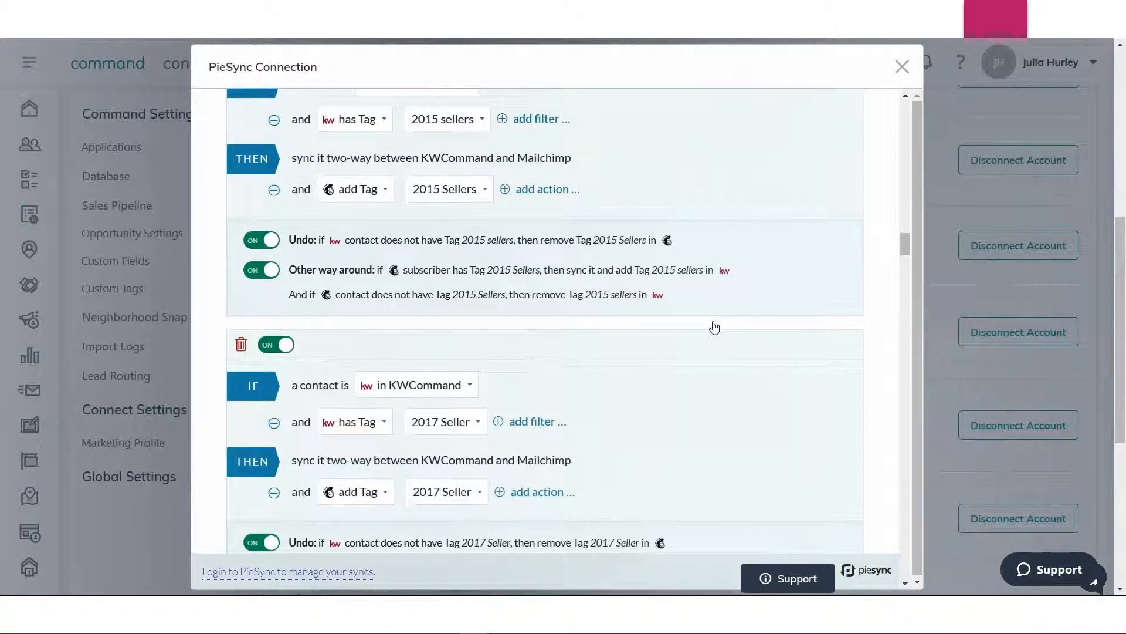
{"action": "scroll", "coordinate": [714, 327], "scroll_direction": "down", "scroll_amount": 1}
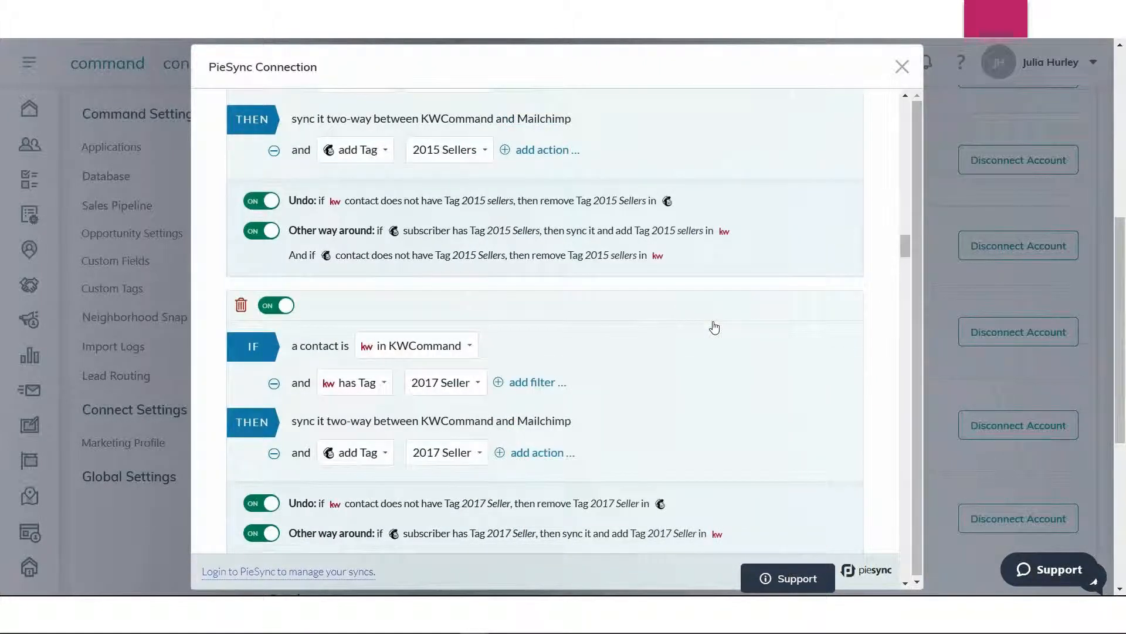
{"action": "scroll", "coordinate": [715, 328], "scroll_direction": "down", "scroll_amount": 4}
{"action": "scroll", "coordinate": [715, 328], "scroll_direction": "down", "scroll_amount": 14}
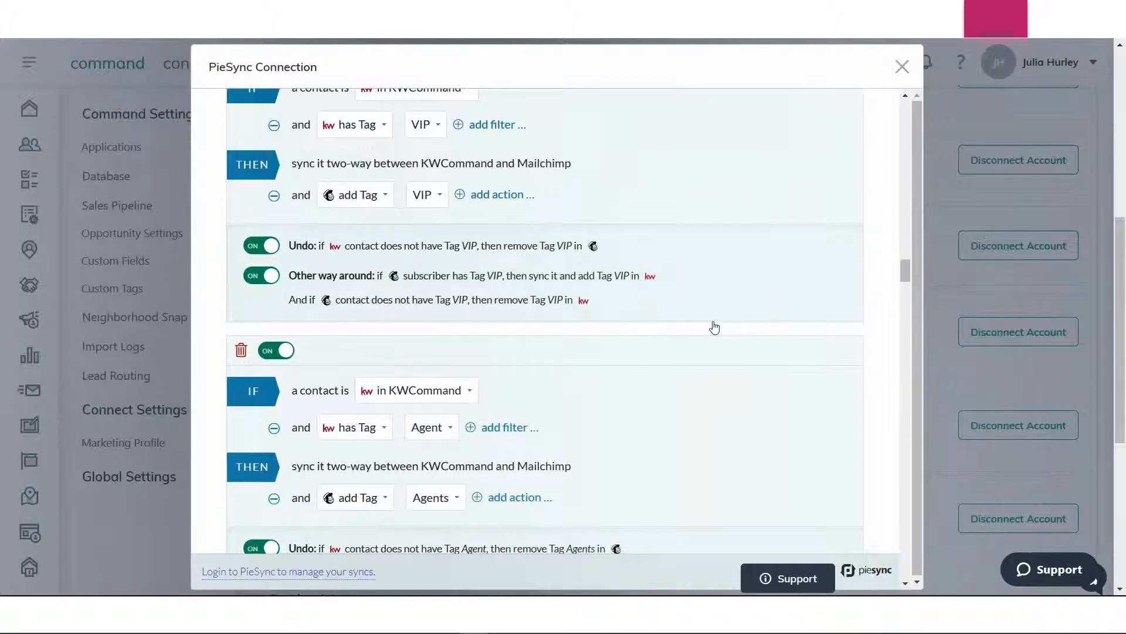
{"action": "scroll", "coordinate": [714, 327], "scroll_direction": "down", "scroll_amount": 8}
{"action": "scroll", "coordinate": [714, 327], "scroll_direction": "down", "scroll_amount": 6}
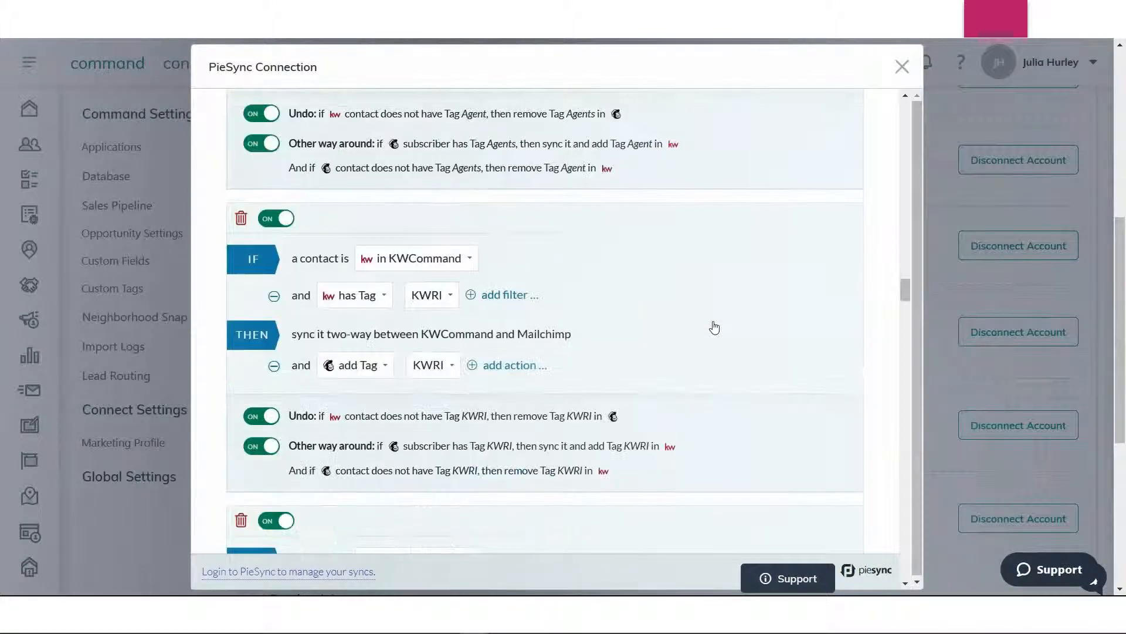
{"action": "scroll", "coordinate": [715, 328], "scroll_direction": "down", "scroll_amount": 6}
{"action": "scroll", "coordinate": [714, 327], "scroll_direction": "down", "scroll_amount": 10}
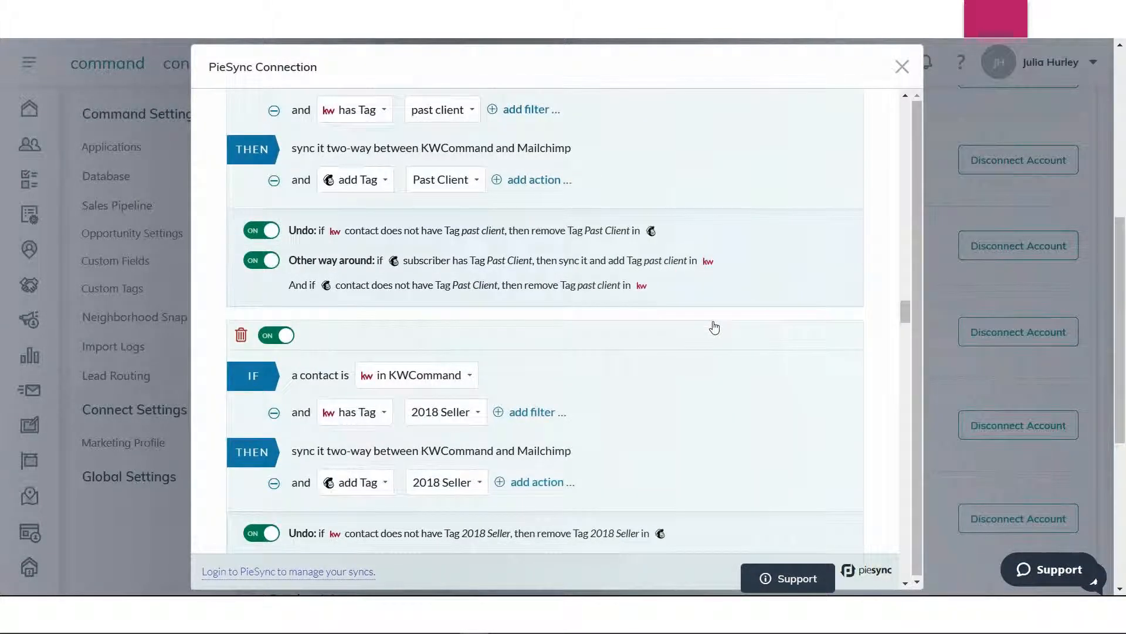
{"action": "scroll", "coordinate": [714, 327], "scroll_direction": "down", "scroll_amount": 20}
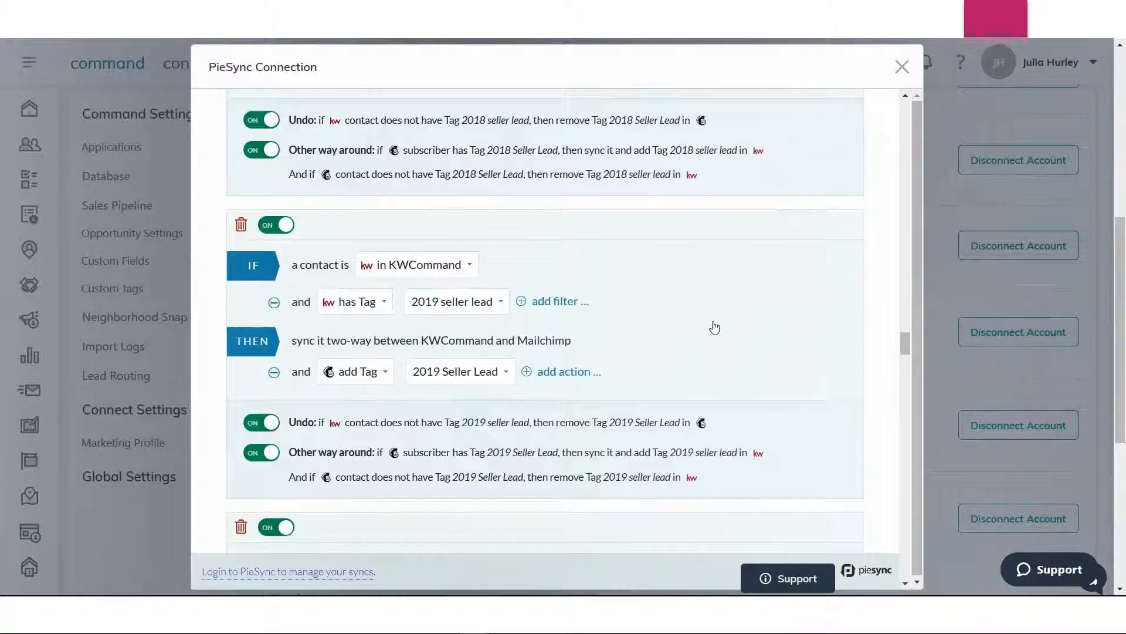
{"action": "scroll", "coordinate": [715, 328], "scroll_direction": "down", "scroll_amount": 20}
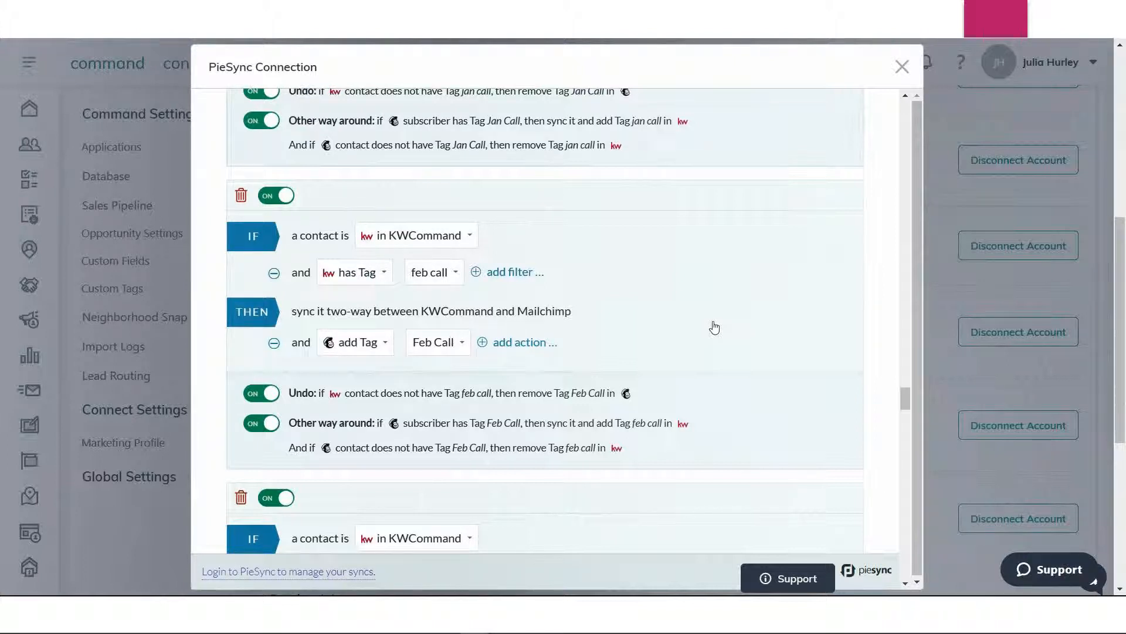
{"action": "scroll", "coordinate": [714, 328], "scroll_direction": "down", "scroll_amount": 1}
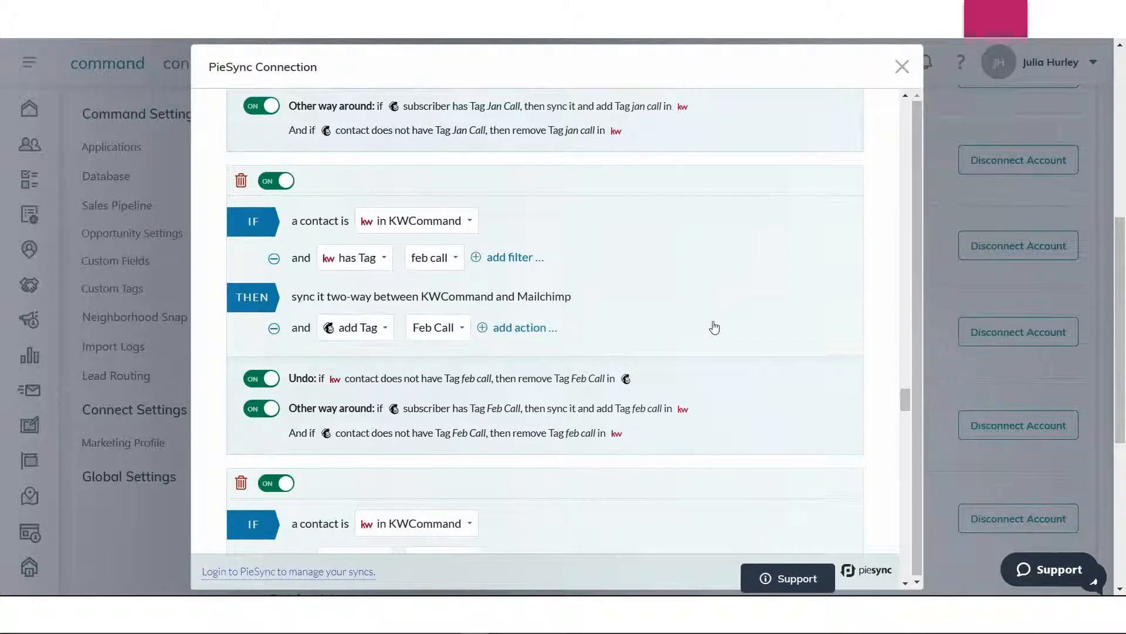
Review the remaining monthly call-tag sync rules from February to October and close the PieSync connection settings.
{"action": "scroll", "coordinate": [715, 327], "scroll_direction": "down", "scroll_amount": 1}
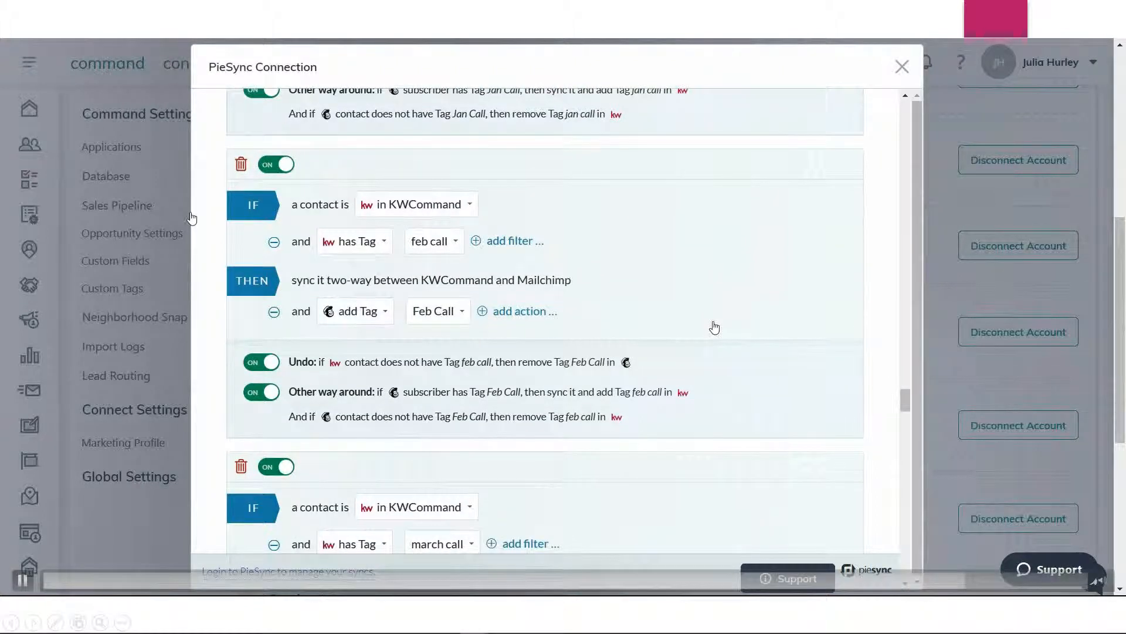
{"action": "scroll", "coordinate": [715, 327], "scroll_direction": "down", "scroll_amount": 2}
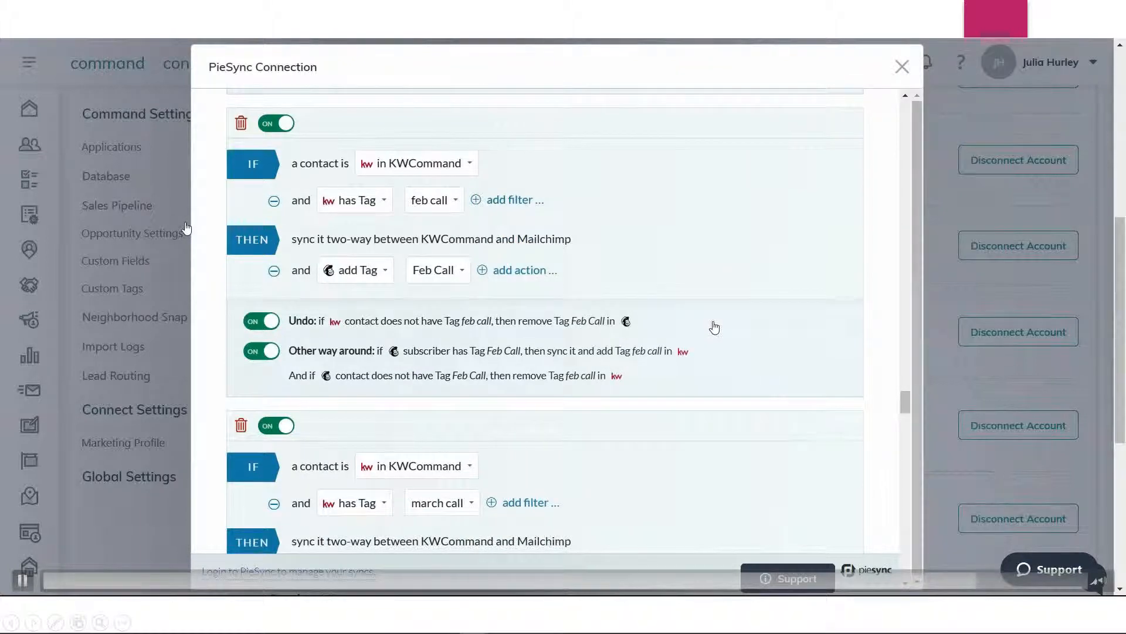
{"action": "scroll", "coordinate": [714, 327], "scroll_direction": "down", "scroll_amount": 2}
{"action": "scroll", "coordinate": [715, 327], "scroll_direction": "down", "scroll_amount": 7}
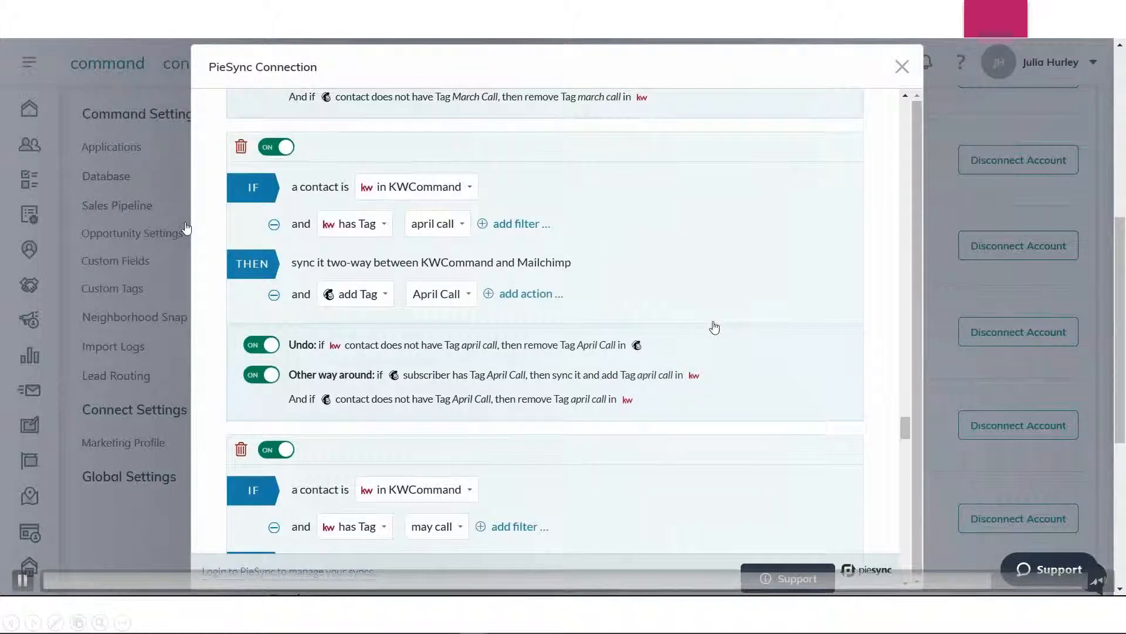
{"action": "scroll", "coordinate": [714, 328], "scroll_direction": "down", "scroll_amount": 20}
{"action": "scroll", "coordinate": [714, 327], "scroll_direction": "down", "scroll_amount": 6}
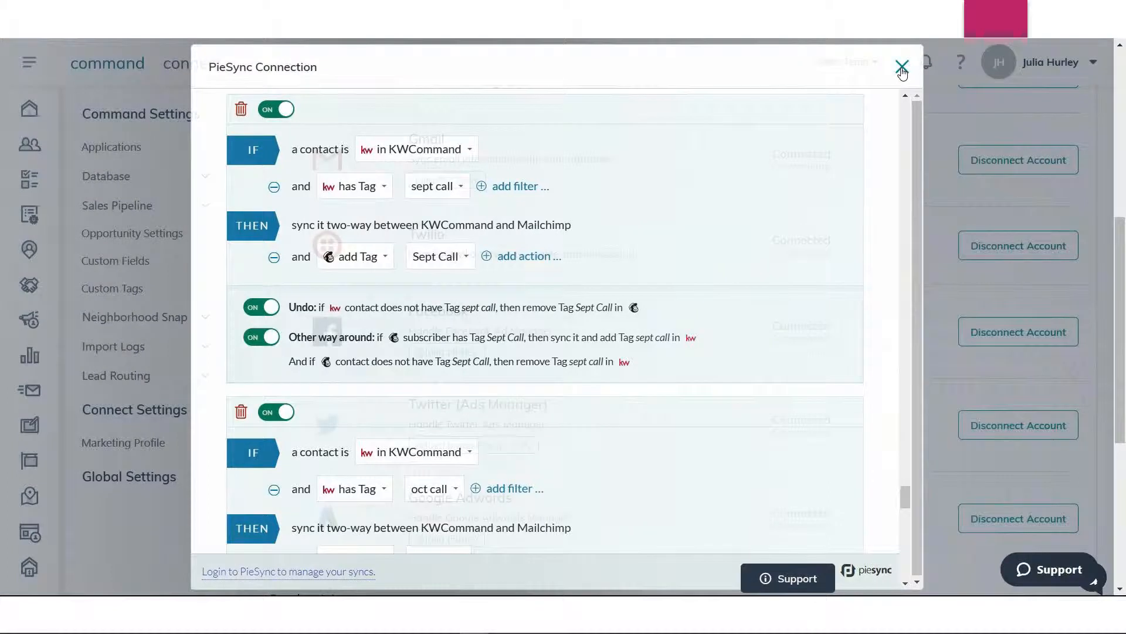
{"action": "left_click", "coordinate": [901, 67]}
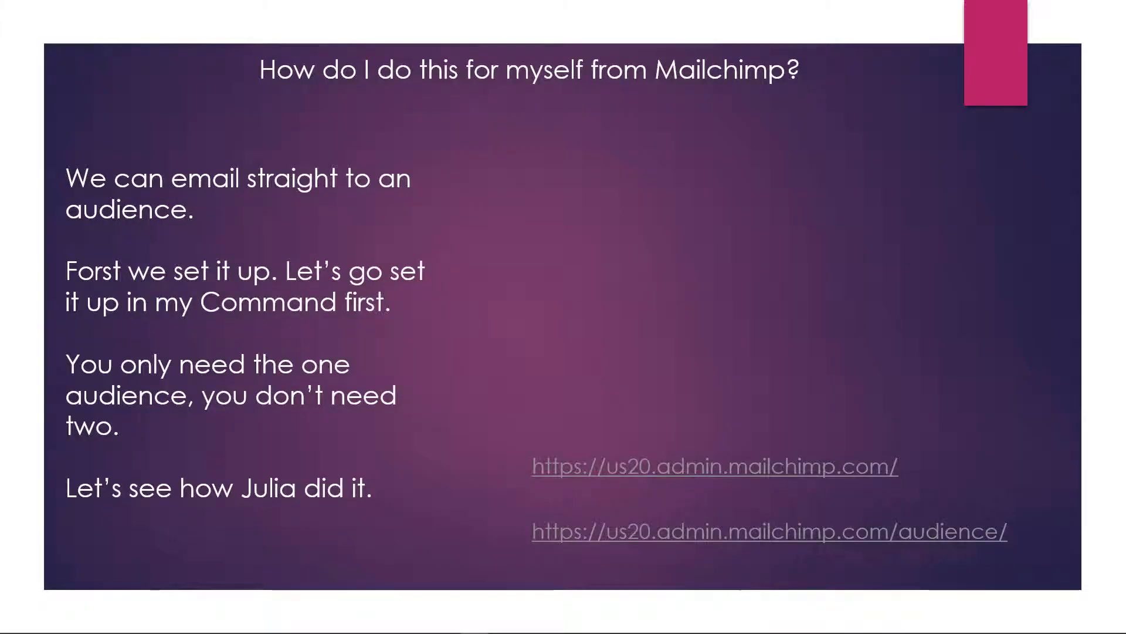
Switch from the slides to KW Command in the browser and open its connected applications settings.
{"action": "left_click", "coordinate": [704, 466]}
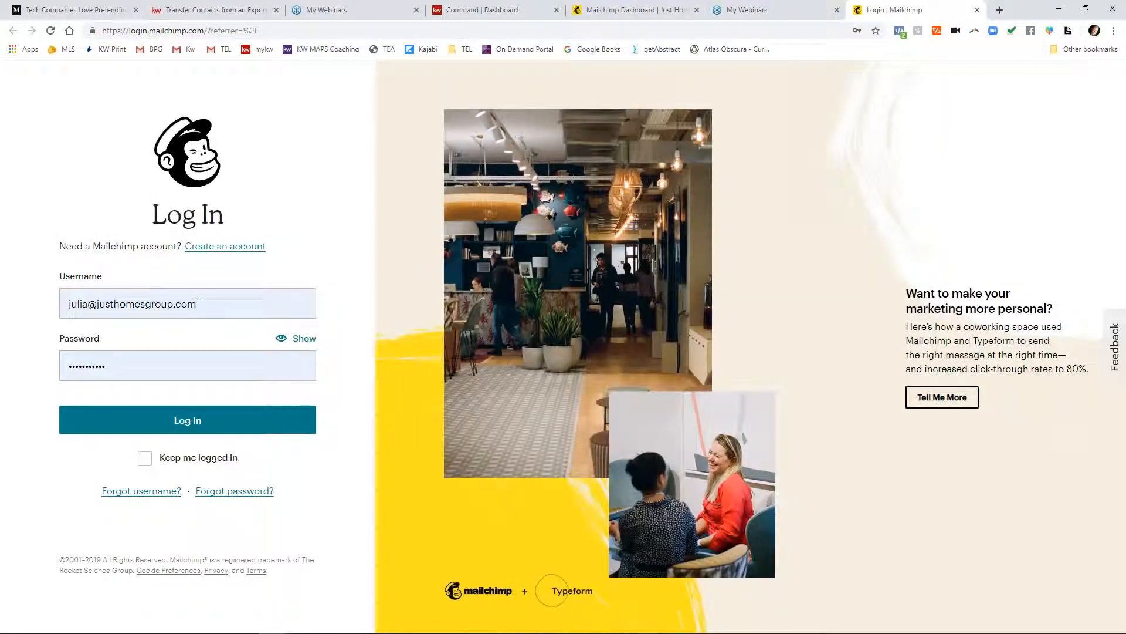
{"action": "left_click", "coordinate": [195, 303]}
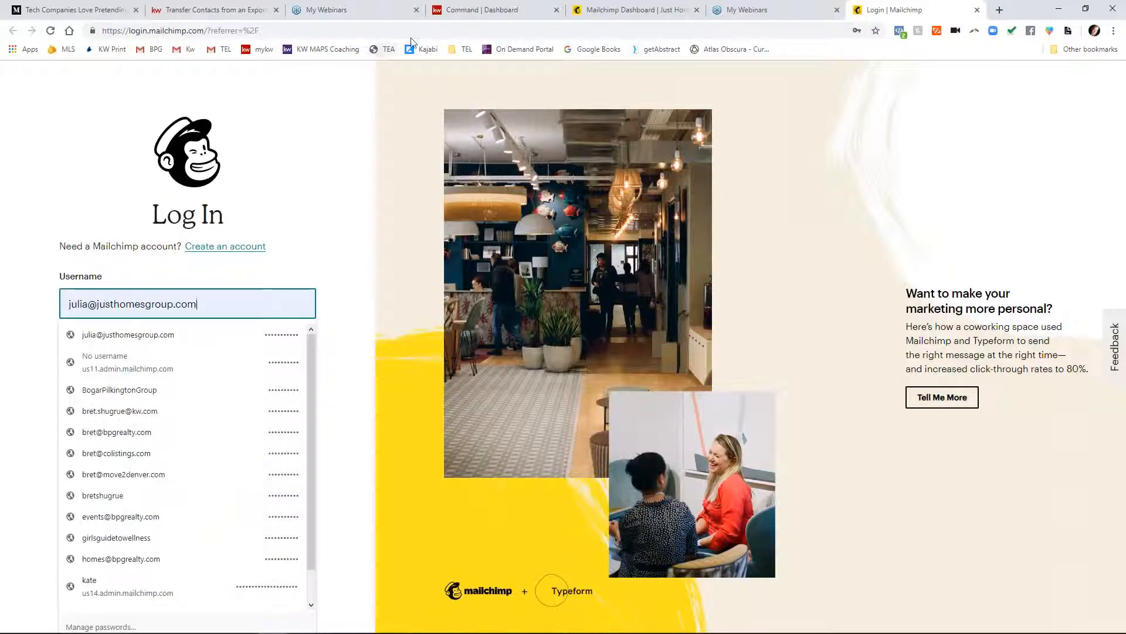
{"action": "left_click", "coordinate": [474, 12]}
{"action": "left_click", "coordinate": [1100, 79]}
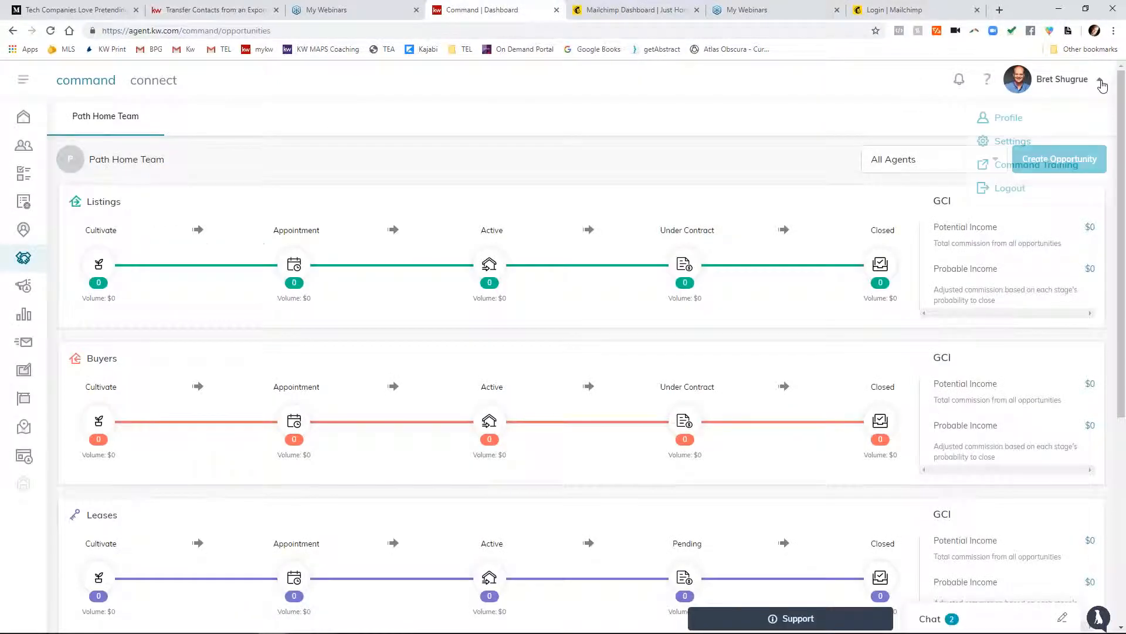
{"action": "left_click", "coordinate": [25, 120]}
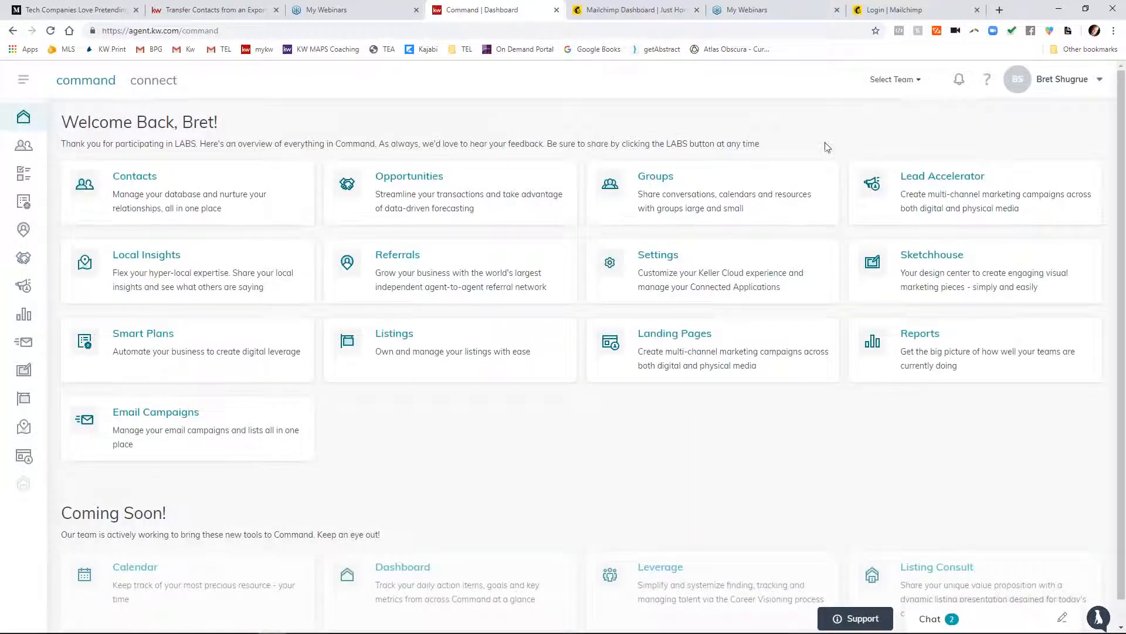
{"action": "left_click", "coordinate": [1100, 84]}
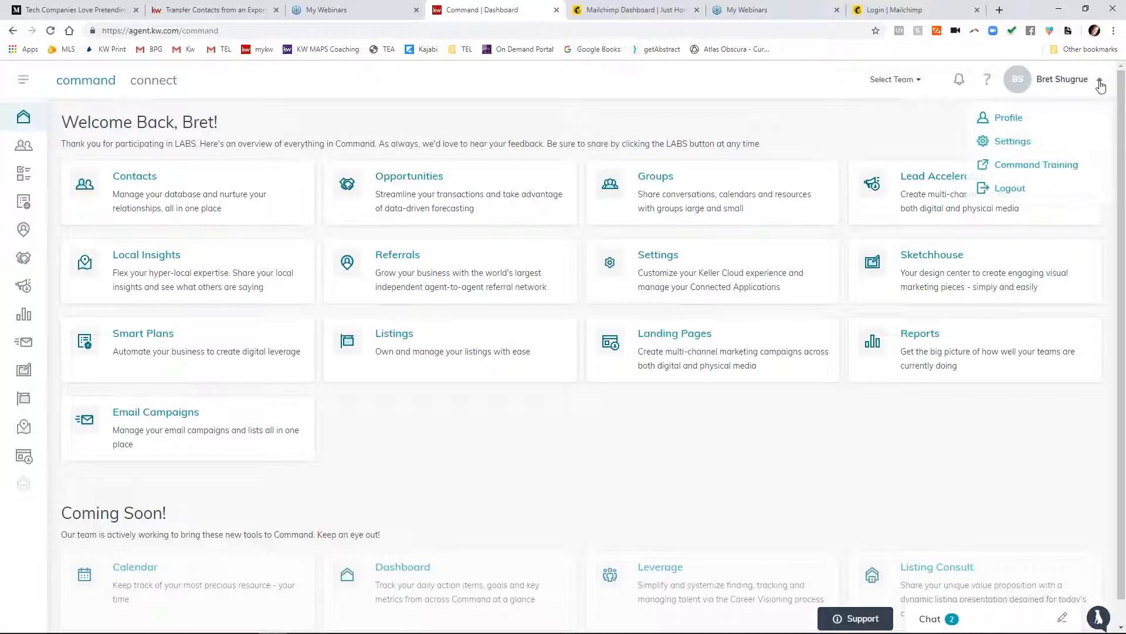
{"action": "left_click", "coordinate": [1021, 147]}
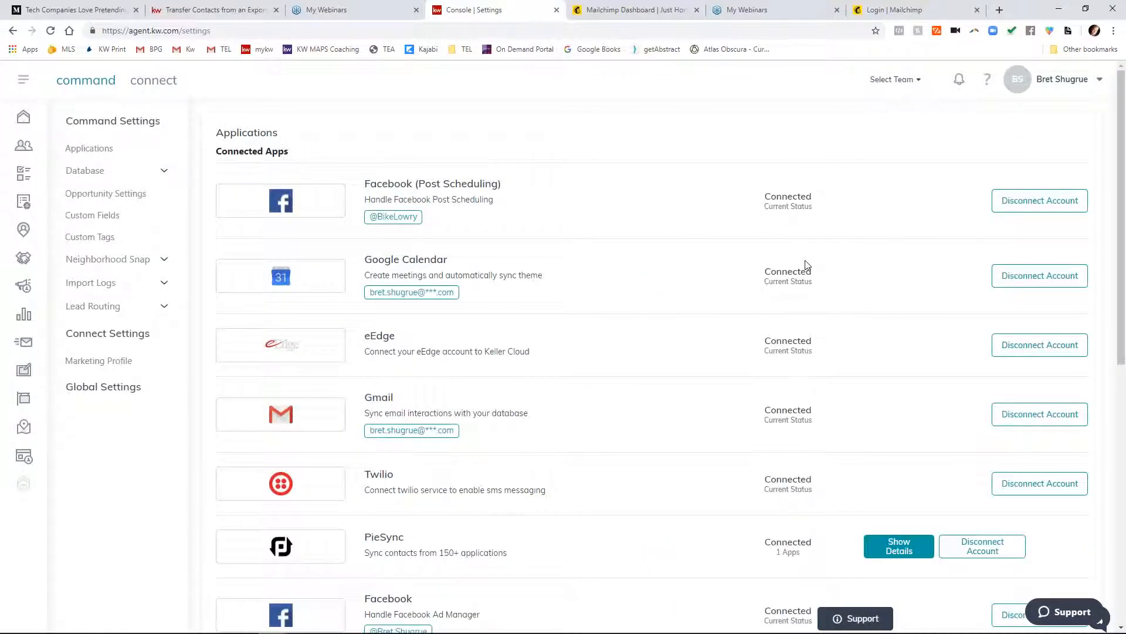
Disconnect the pending Mailchimp connection in the PieSync application details and close the PieSync connection window.
{"action": "scroll", "coordinate": [815, 258], "scroll_direction": "down", "scroll_amount": 2}
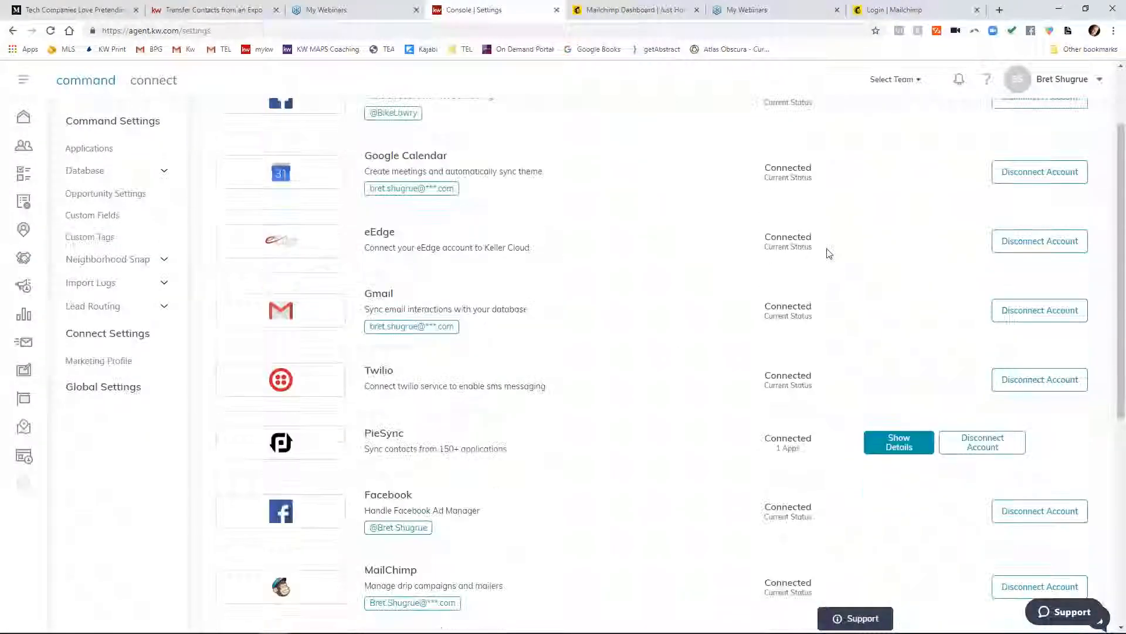
{"action": "left_click_drag", "start_coordinate": [362, 415], "coordinate": [514, 437]}
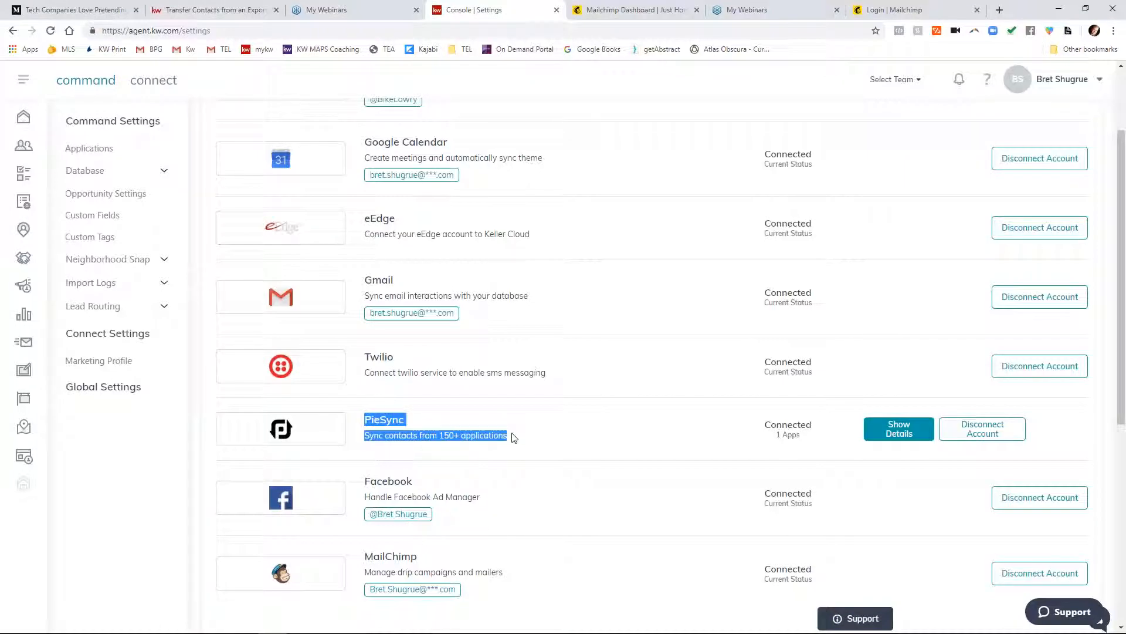
{"action": "left_click", "coordinate": [895, 431]}
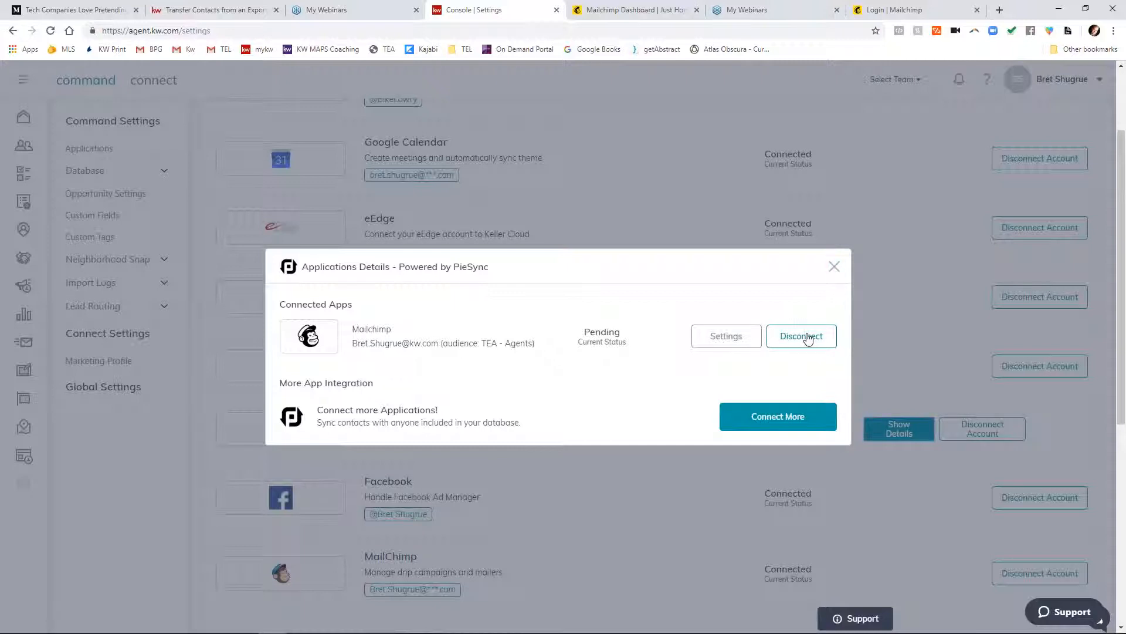
{"action": "left_click", "coordinate": [812, 423]}
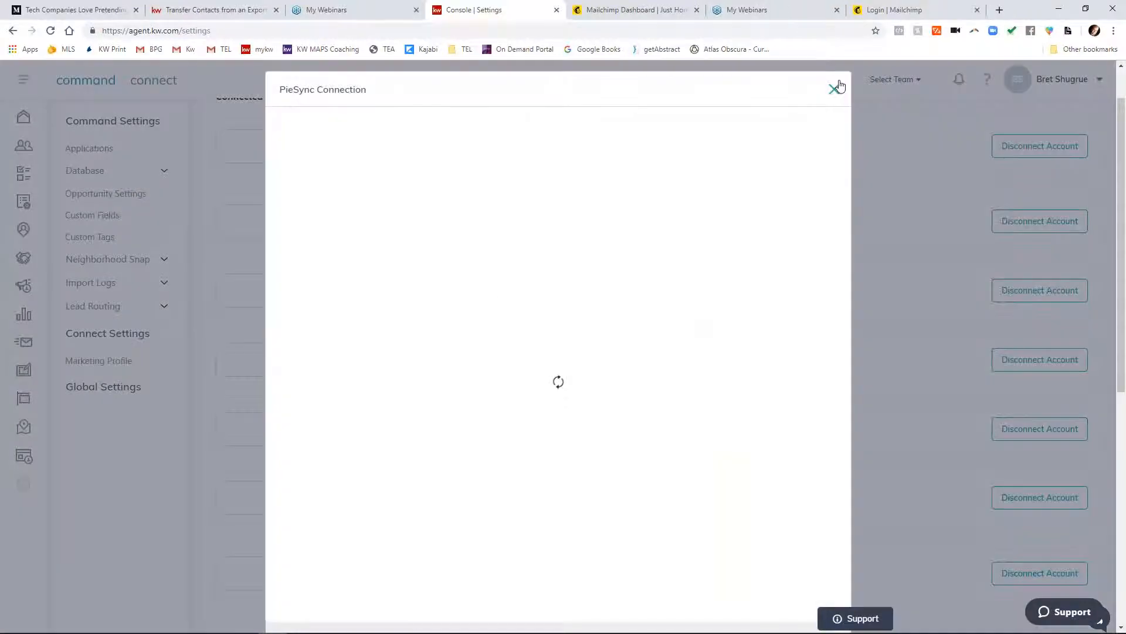
{"action": "left_click", "coordinate": [835, 88]}
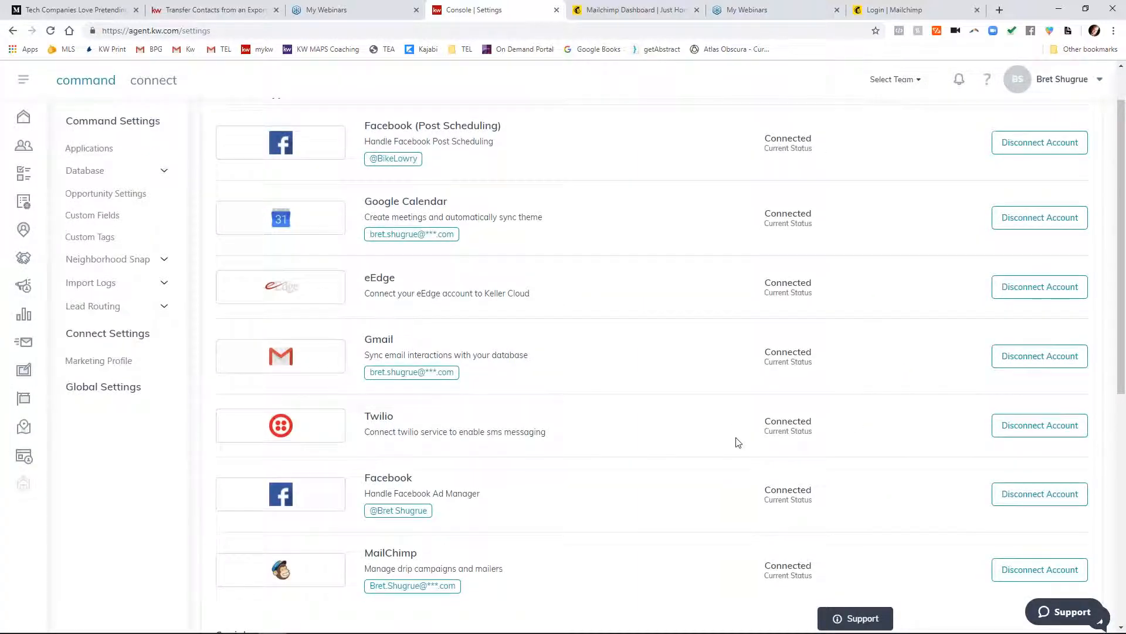
Start a new PieSync account connection, search the services for "mail" and choose Mailchimp.
{"action": "scroll", "coordinate": [737, 442], "scroll_direction": "down", "scroll_amount": 8}
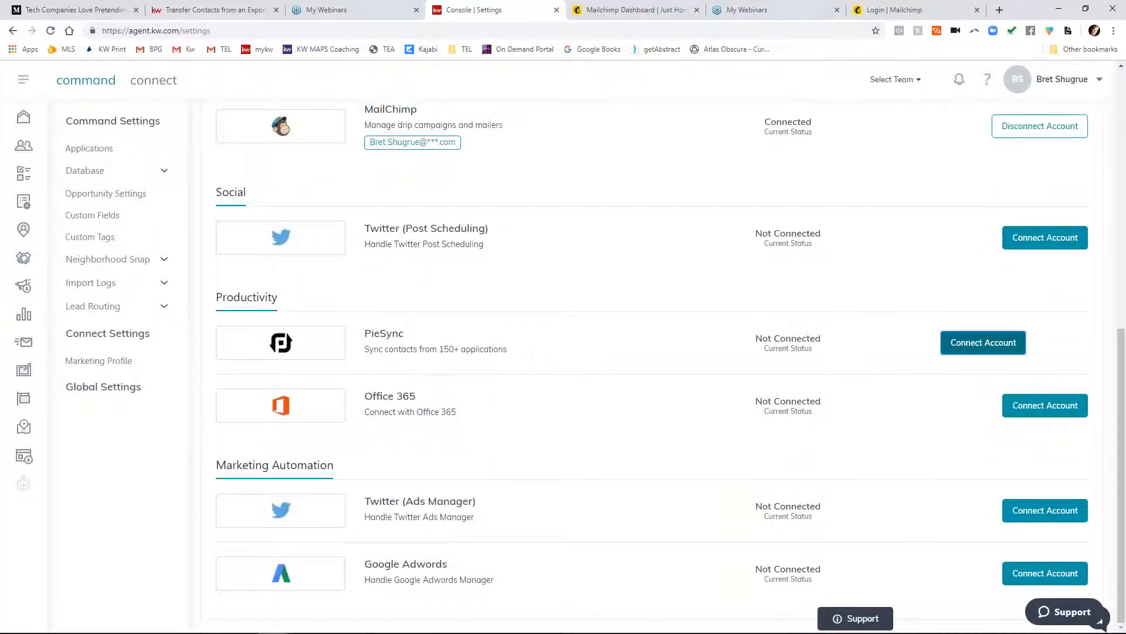
{"action": "left_click", "coordinate": [966, 349]}
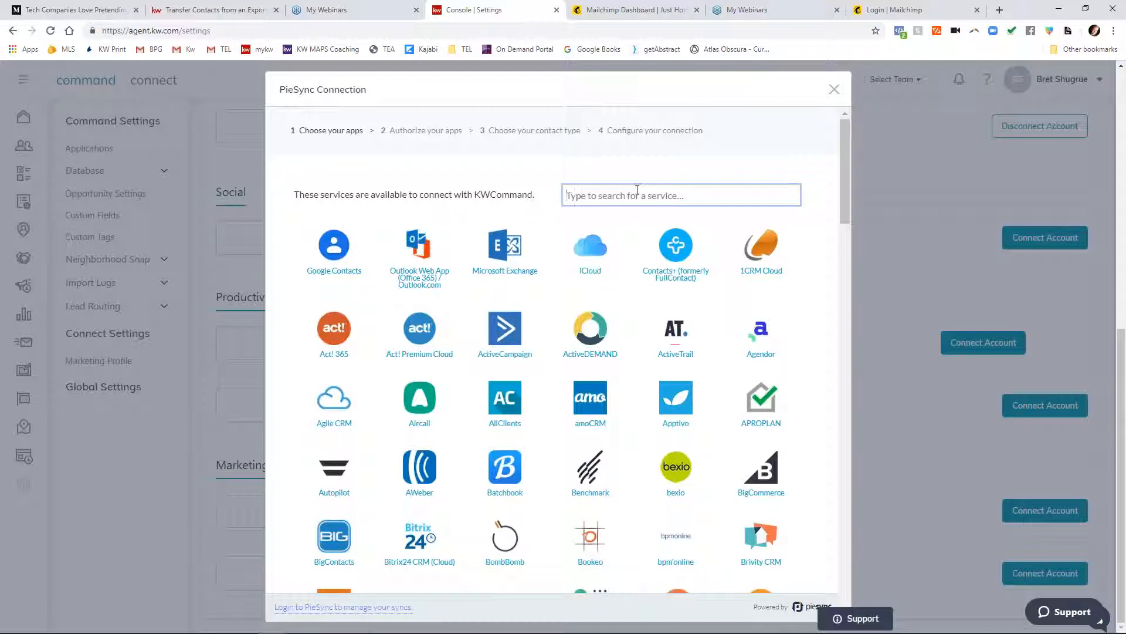
{"action": "left_click", "coordinate": [637, 193]}
{"action": "type", "text": "mail"}
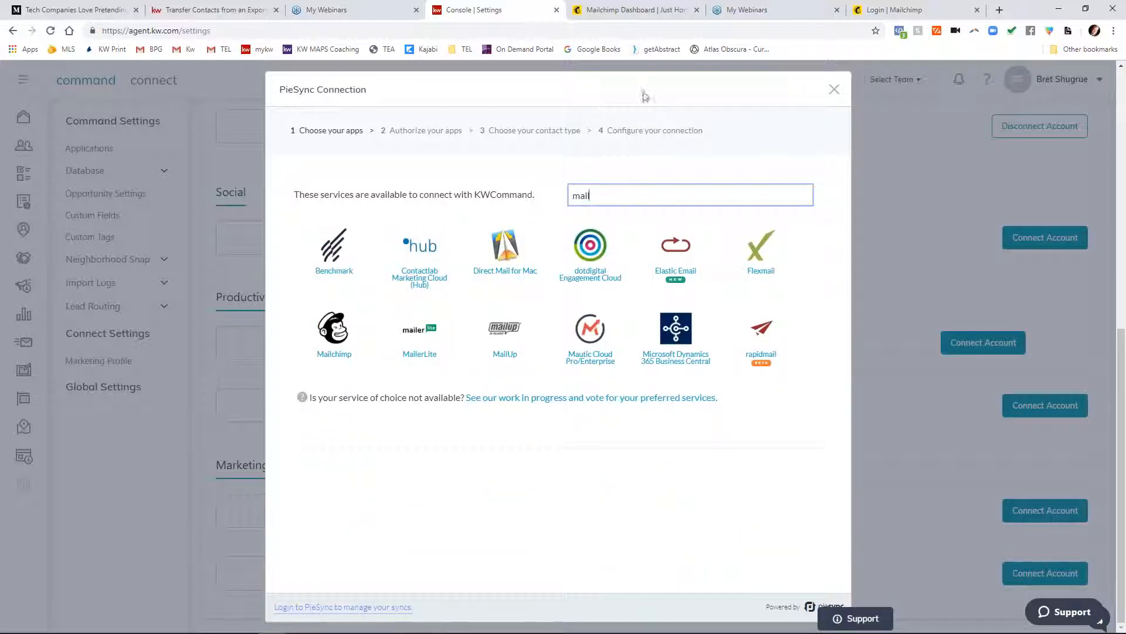
{"action": "left_click", "coordinate": [341, 339]}
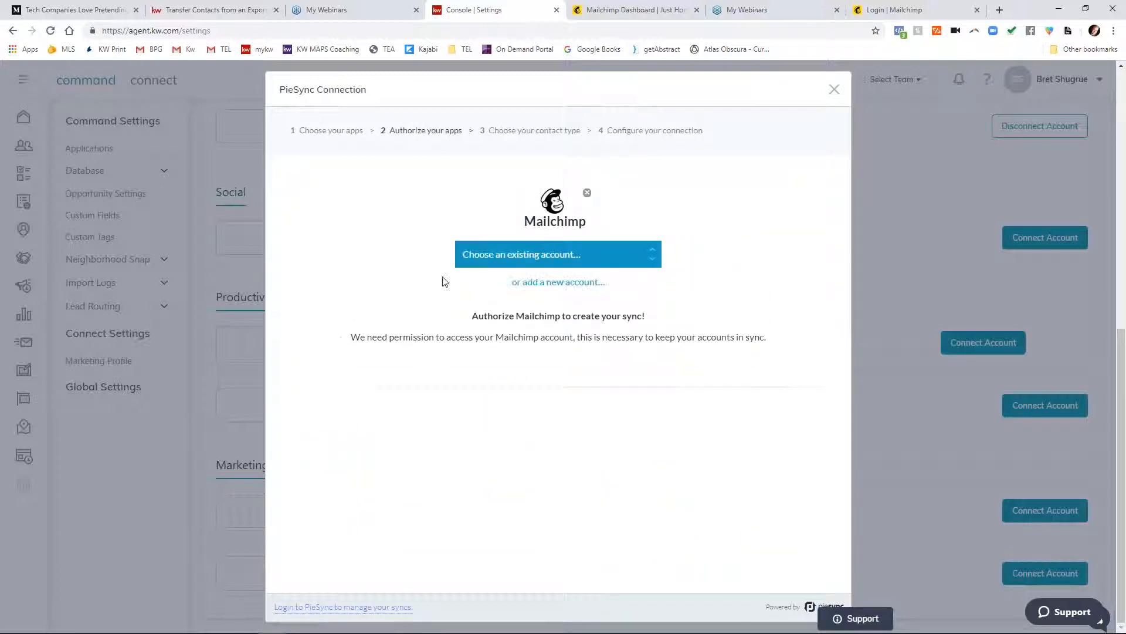
Add a new Mailchimp account to PieSync and authorize it by logging in with a saved username and password.
{"action": "left_click", "coordinate": [533, 261]}
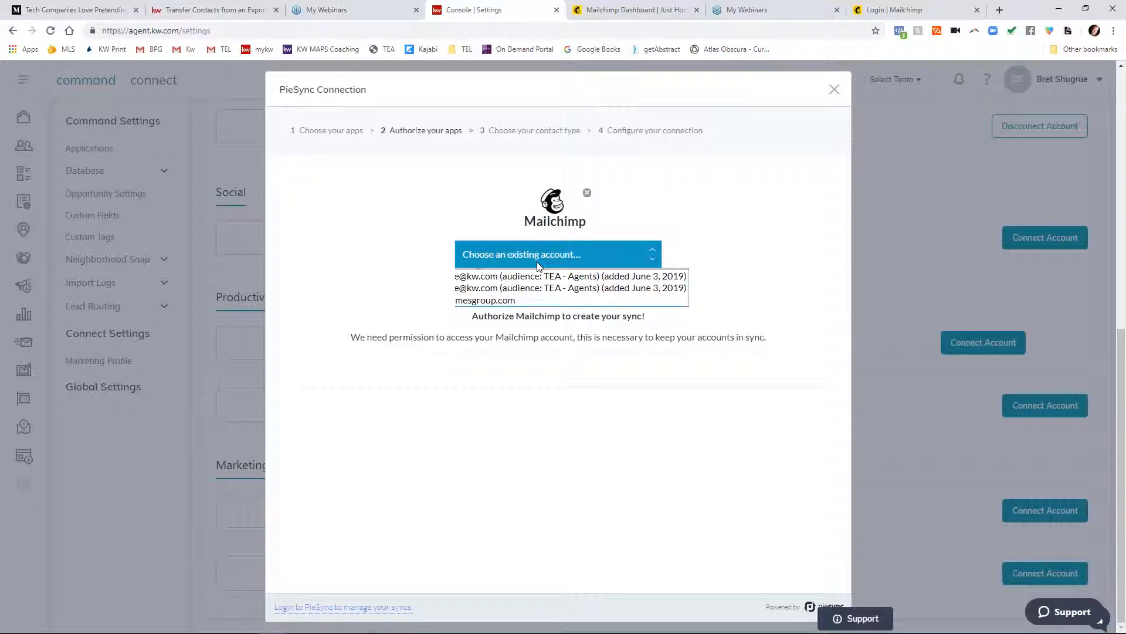
{"action": "left_click", "coordinate": [403, 269]}
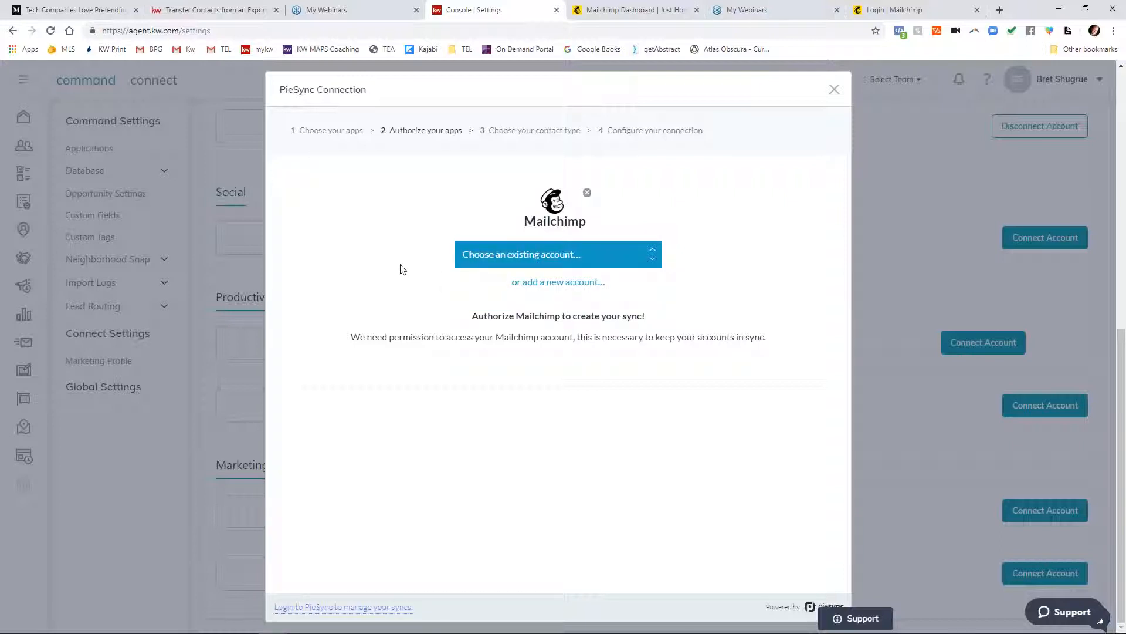
{"action": "left_click", "coordinate": [531, 283]}
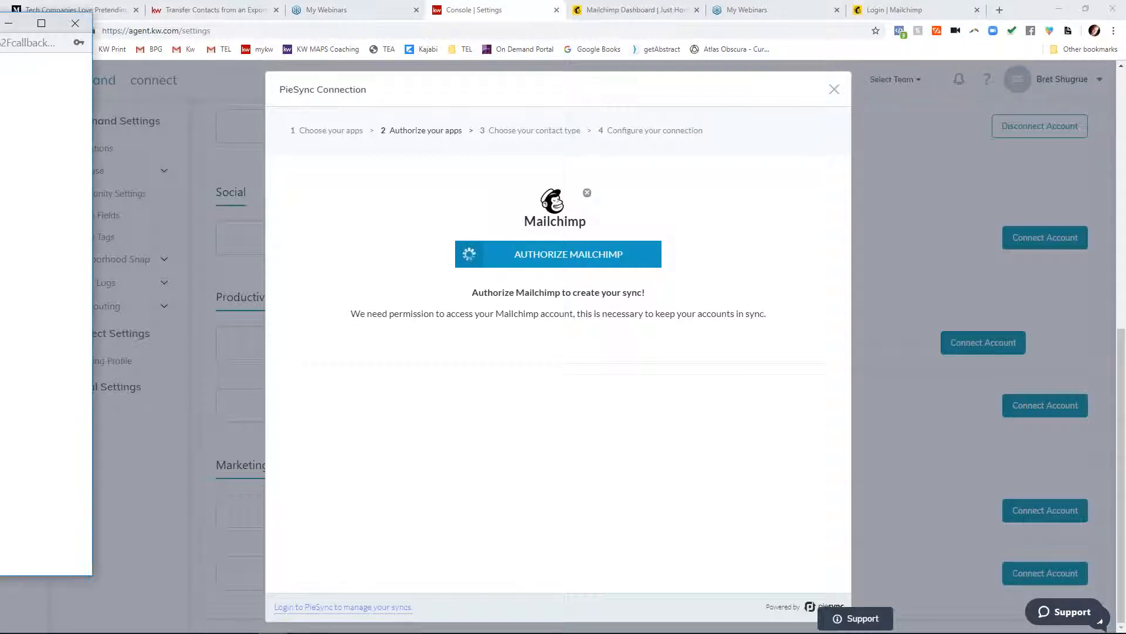
{"action": "left_click", "coordinate": [539, 319]}
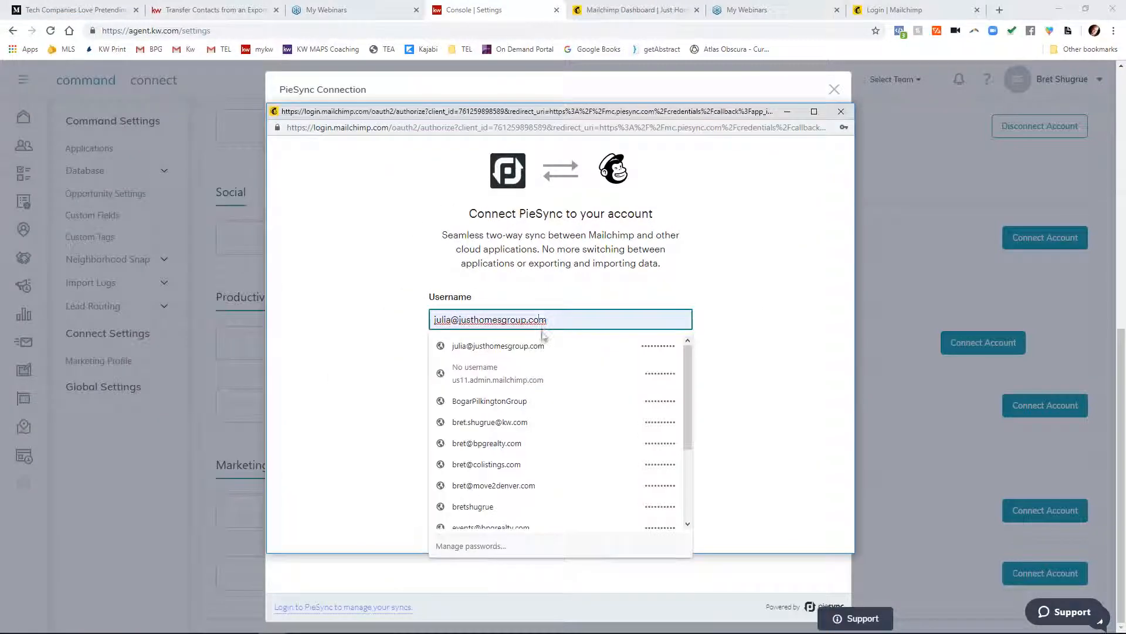
{"action": "left_click", "coordinate": [526, 426]}
{"action": "left_click", "coordinate": [465, 423]}
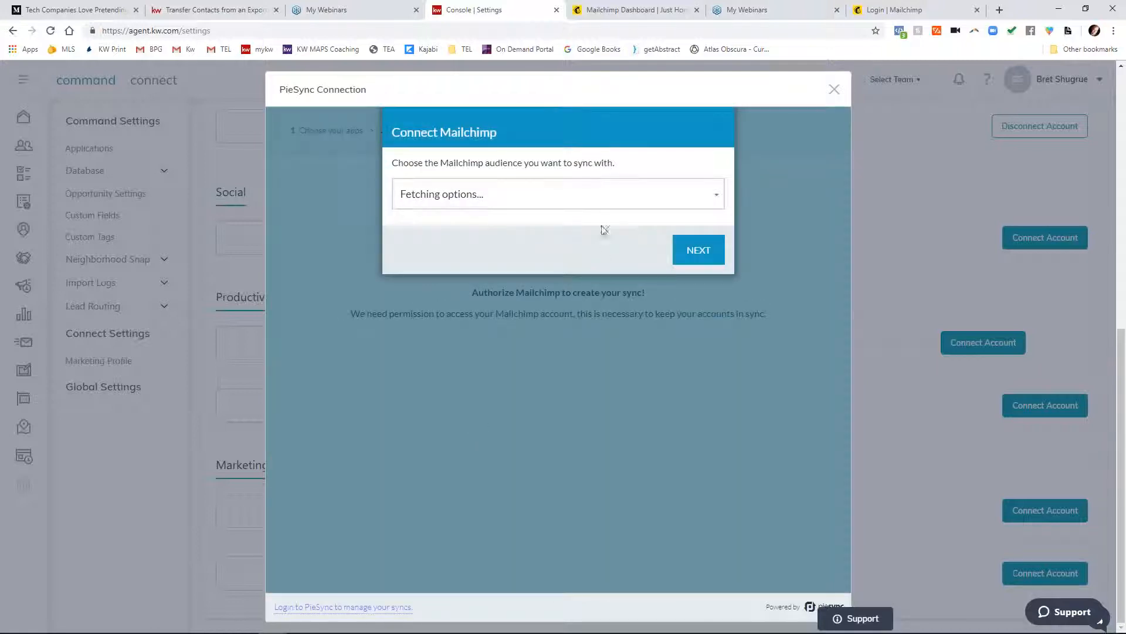
Choose Test_Email_List as the Mailchimp audience to sync with and continue to the connection configuration.
{"action": "left_click", "coordinate": [607, 204]}
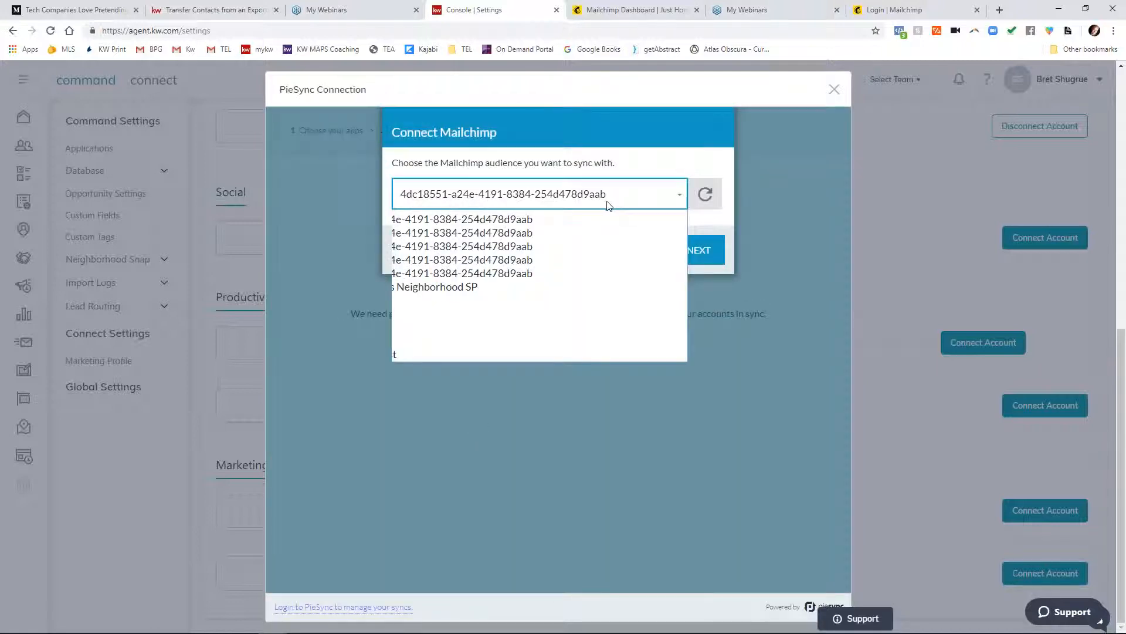
{"action": "left_click", "coordinate": [681, 197]}
{"action": "left_click", "coordinate": [681, 198]}
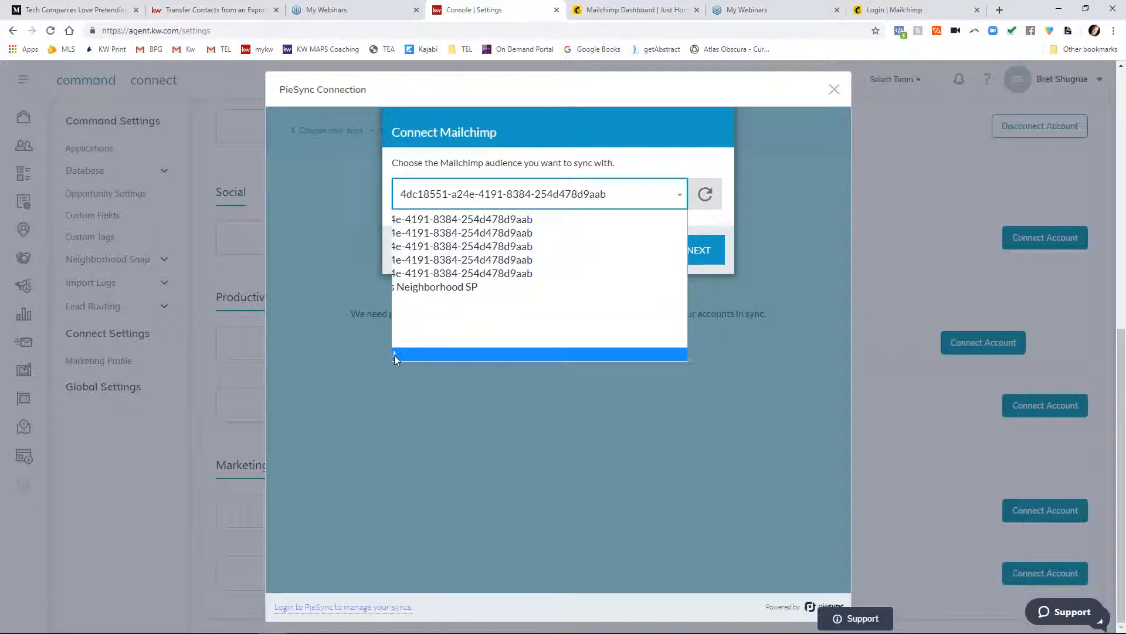
{"action": "left_click", "coordinate": [394, 354]}
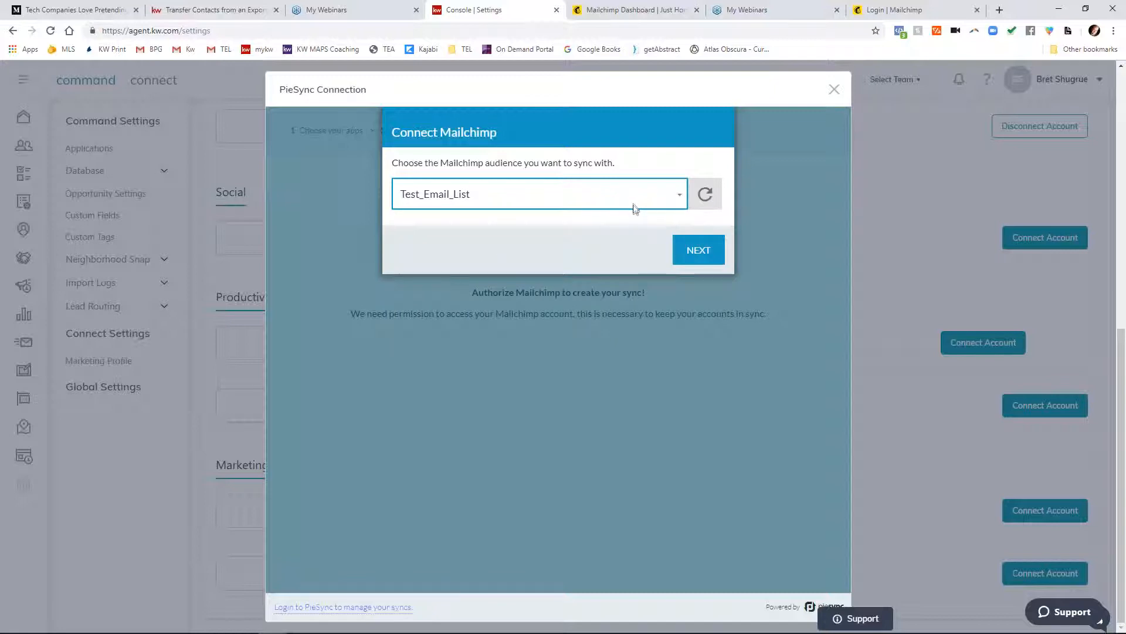
{"action": "left_click", "coordinate": [682, 196]}
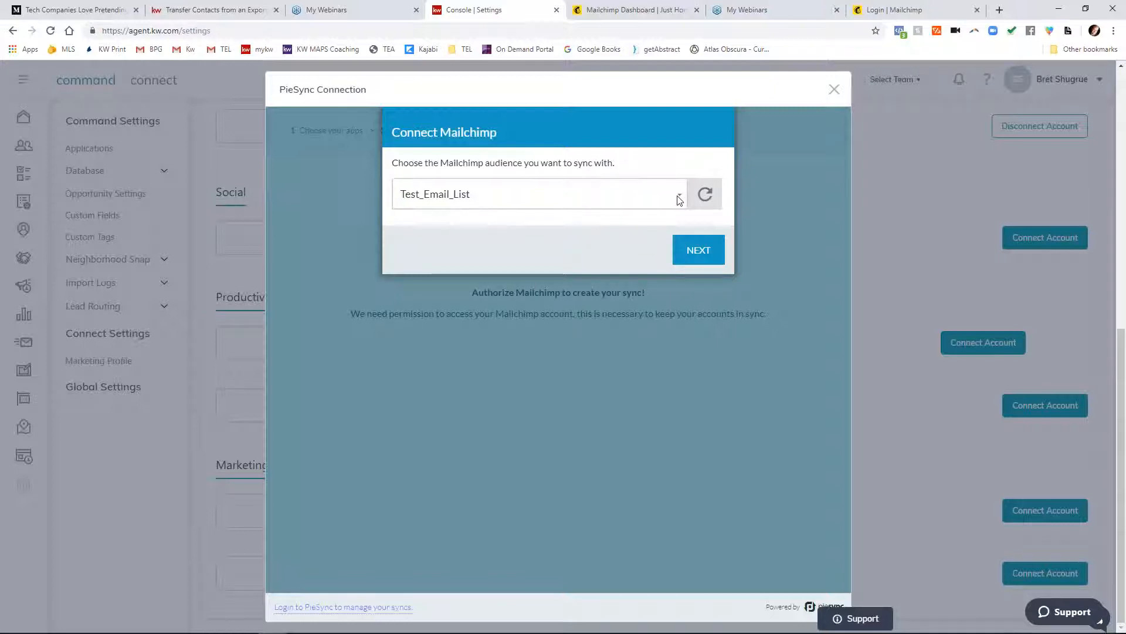
{"action": "left_click", "coordinate": [706, 256]}
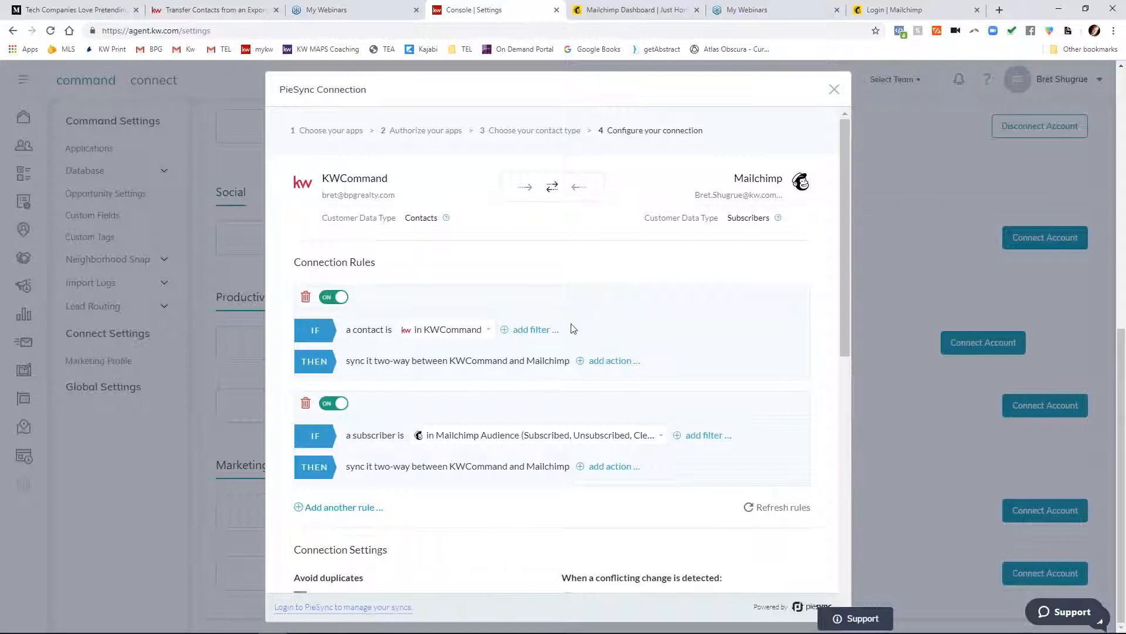
Set the connection so that KWCommand wins when a conflicting change is detected.
{"action": "scroll", "coordinate": [575, 330], "scroll_direction": "down", "scroll_amount": 1}
{"action": "scroll", "coordinate": [575, 330], "scroll_direction": "down", "scroll_amount": 1}
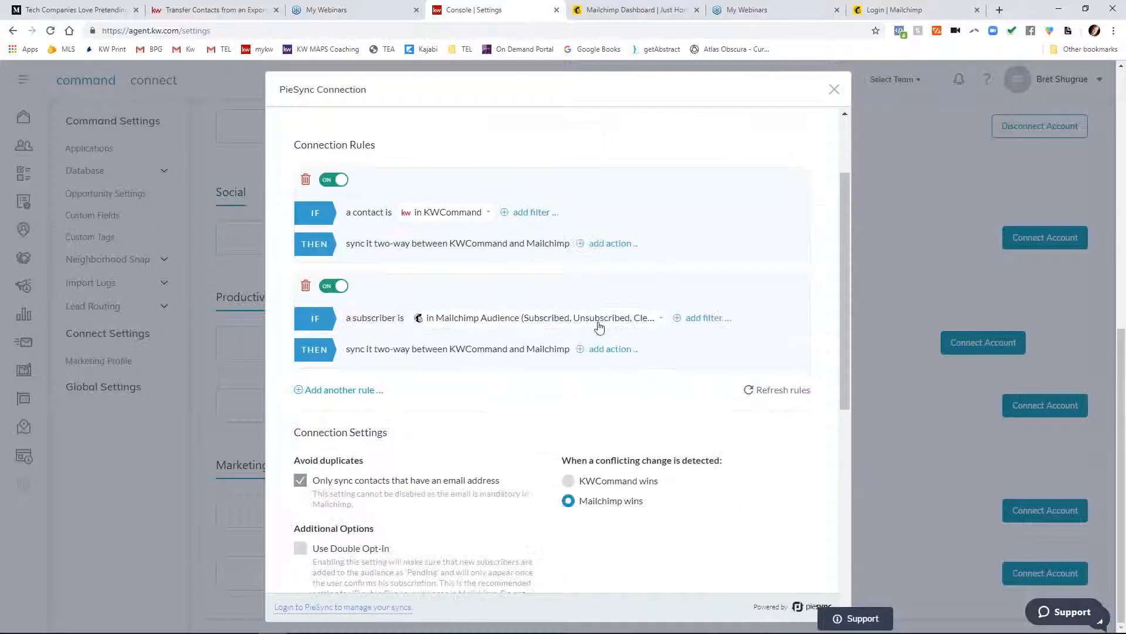
{"action": "left_click", "coordinate": [569, 482]}
{"action": "left_click_drag", "start_coordinate": [564, 459], "coordinate": [721, 461]}
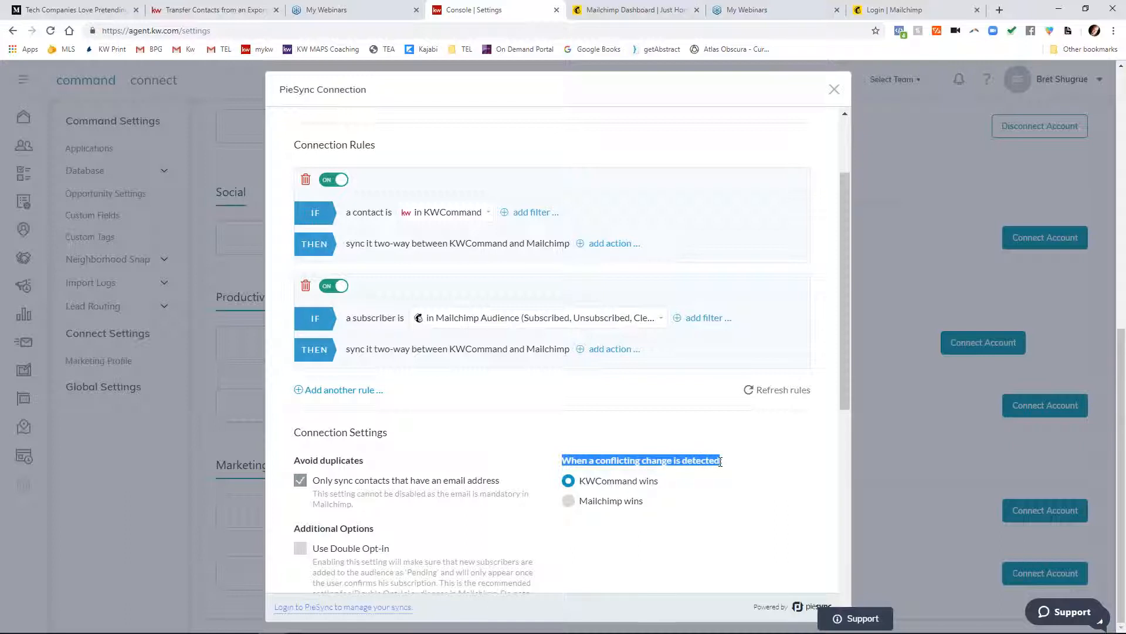
{"action": "left_click", "coordinate": [604, 488]}
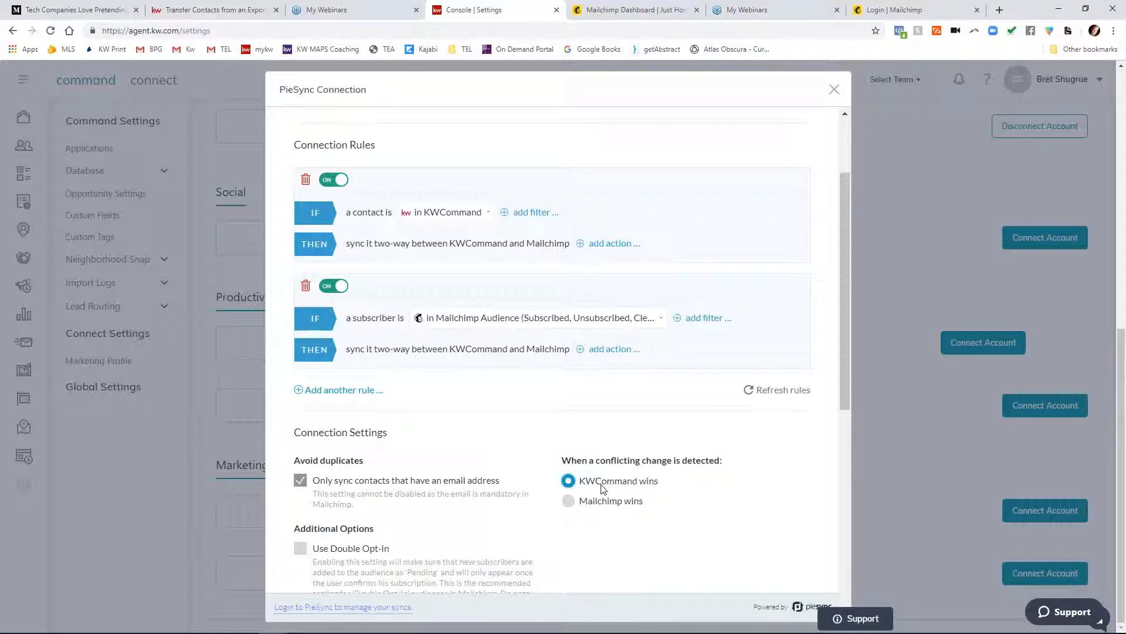
{"action": "scroll", "coordinate": [586, 440], "scroll_direction": "up", "scroll_amount": 2}
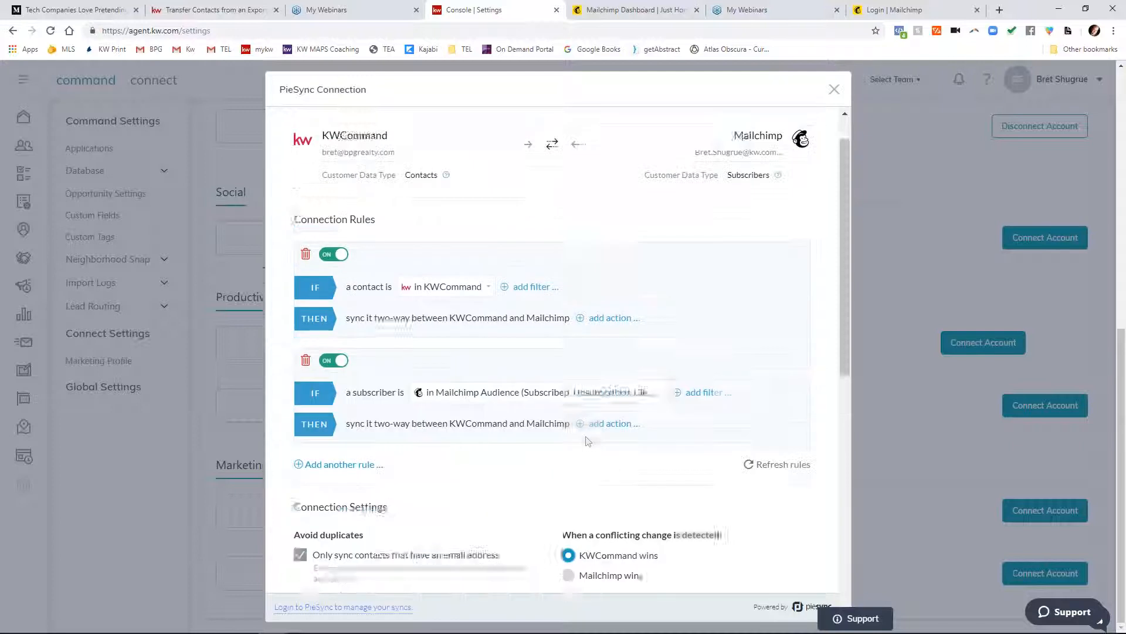
{"action": "scroll", "coordinate": [588, 441], "scroll_direction": "up", "scroll_amount": 1}
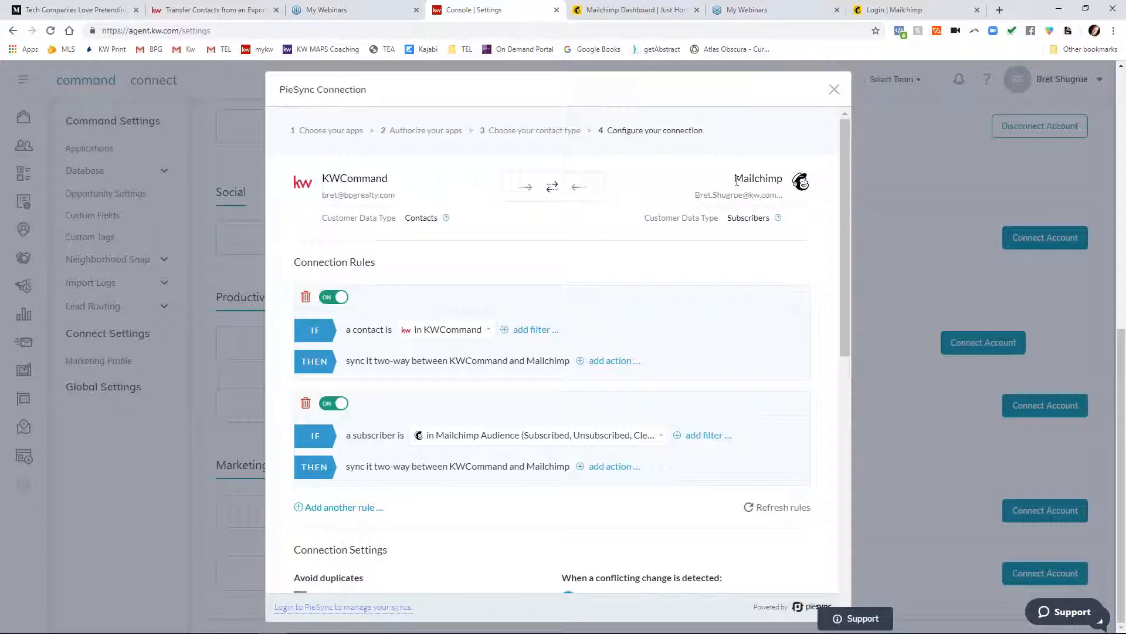
Add a filter to the first connection rule so it applies to KWCommand contacts that have the tag Awesomesauce.
{"action": "left_click", "coordinate": [507, 332]}
{"action": "left_click", "coordinate": [531, 360]}
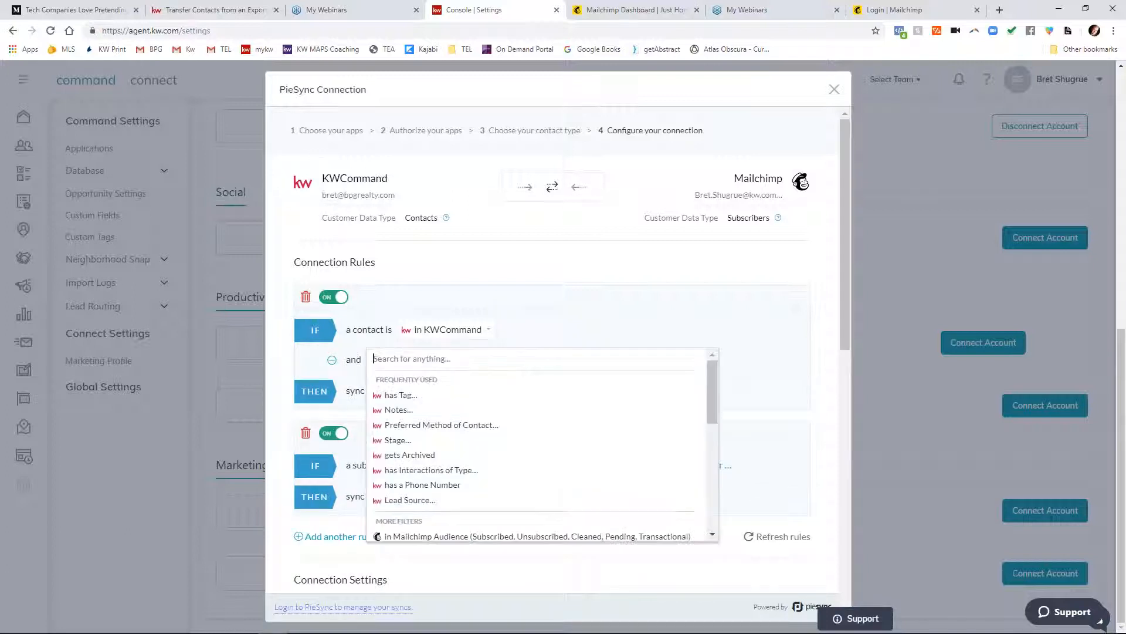
{"action": "left_click", "coordinate": [405, 395]}
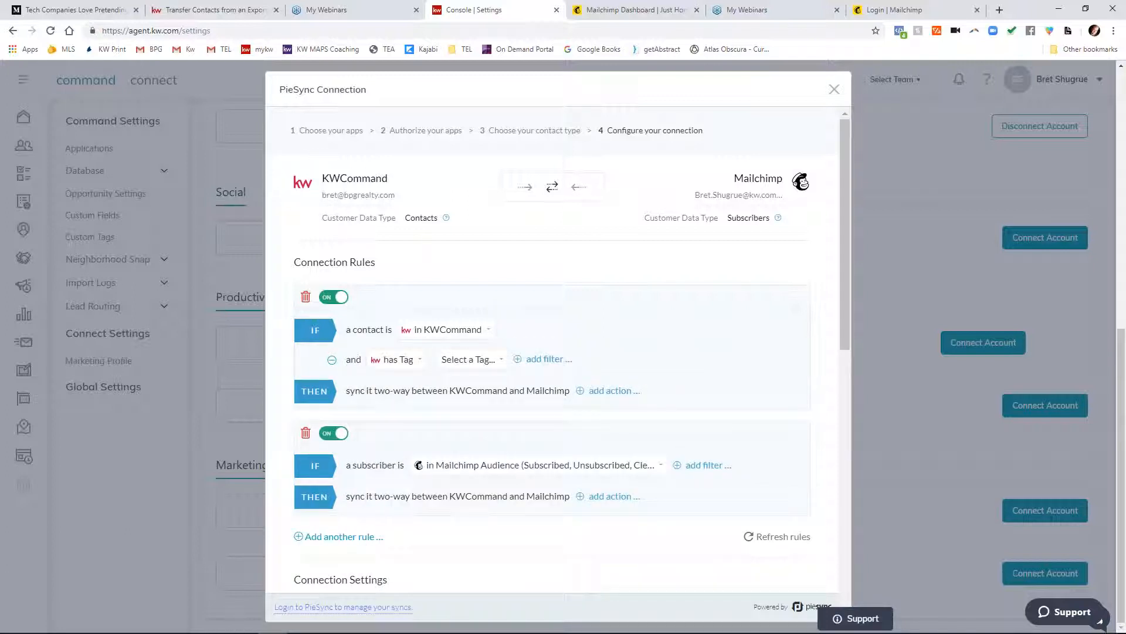
{"action": "left_click", "coordinate": [475, 366]}
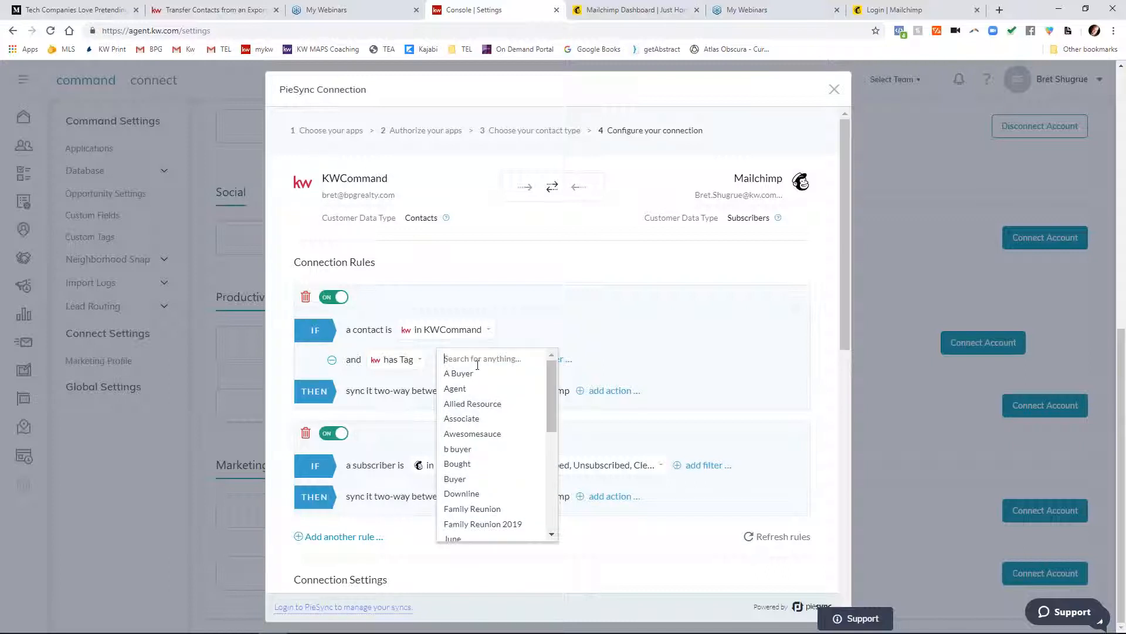
{"action": "left_click", "coordinate": [489, 434]}
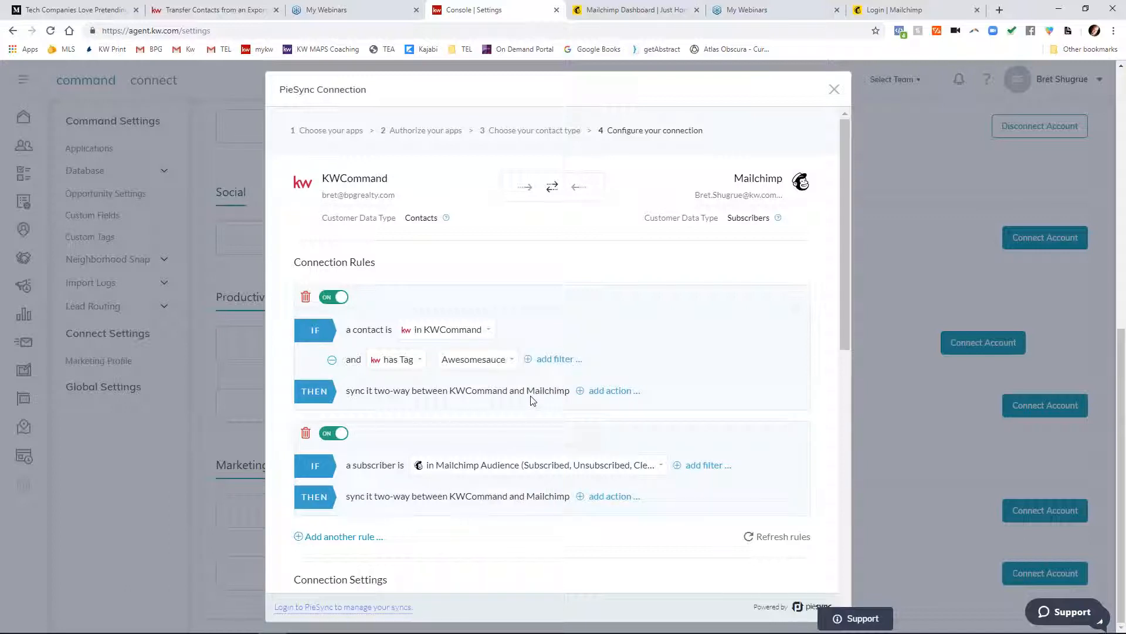
Add the Mailchimp action "add Tag" to the first connection rule.
{"action": "left_click", "coordinate": [581, 392]}
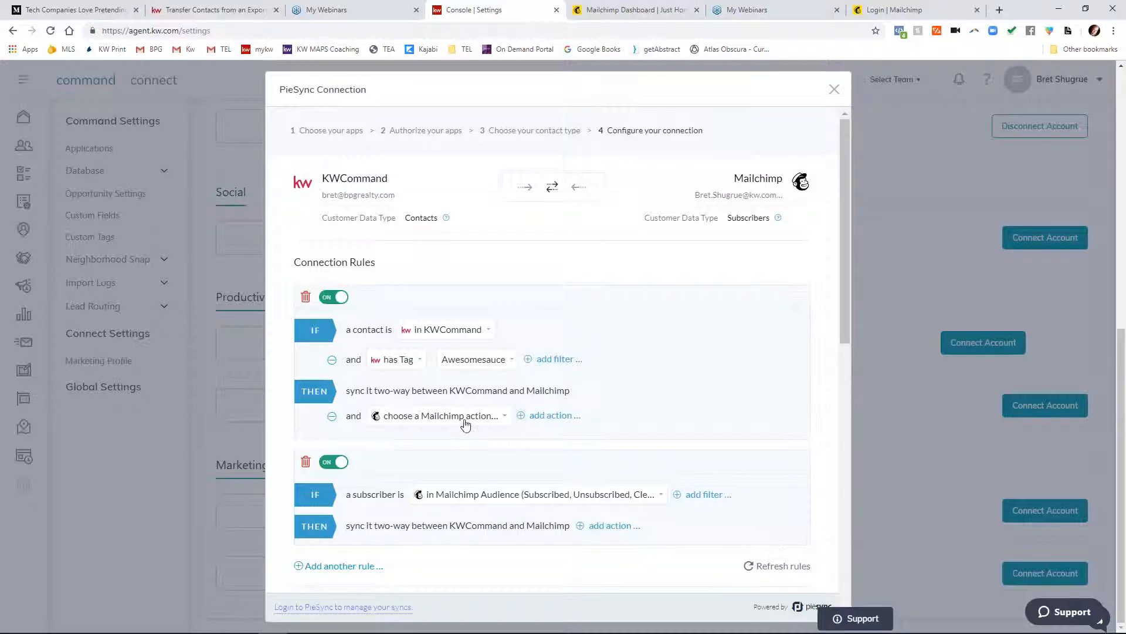
{"action": "left_click", "coordinate": [521, 416]}
{"action": "left_click", "coordinate": [332, 444]}
{"action": "left_click", "coordinate": [431, 418]}
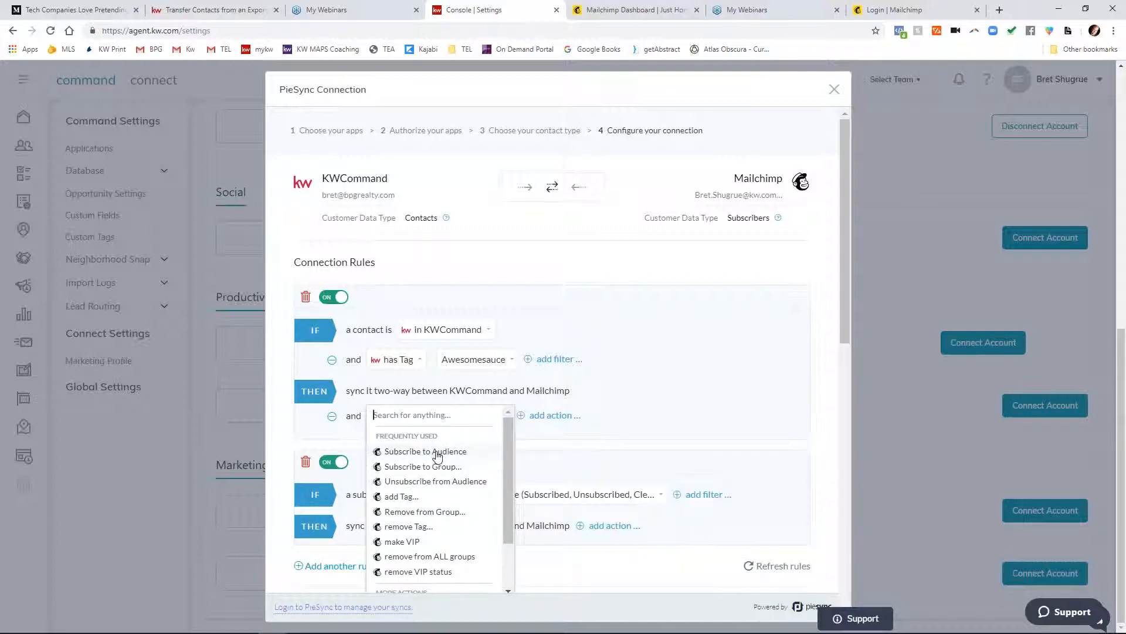
{"action": "left_click", "coordinate": [412, 503]}
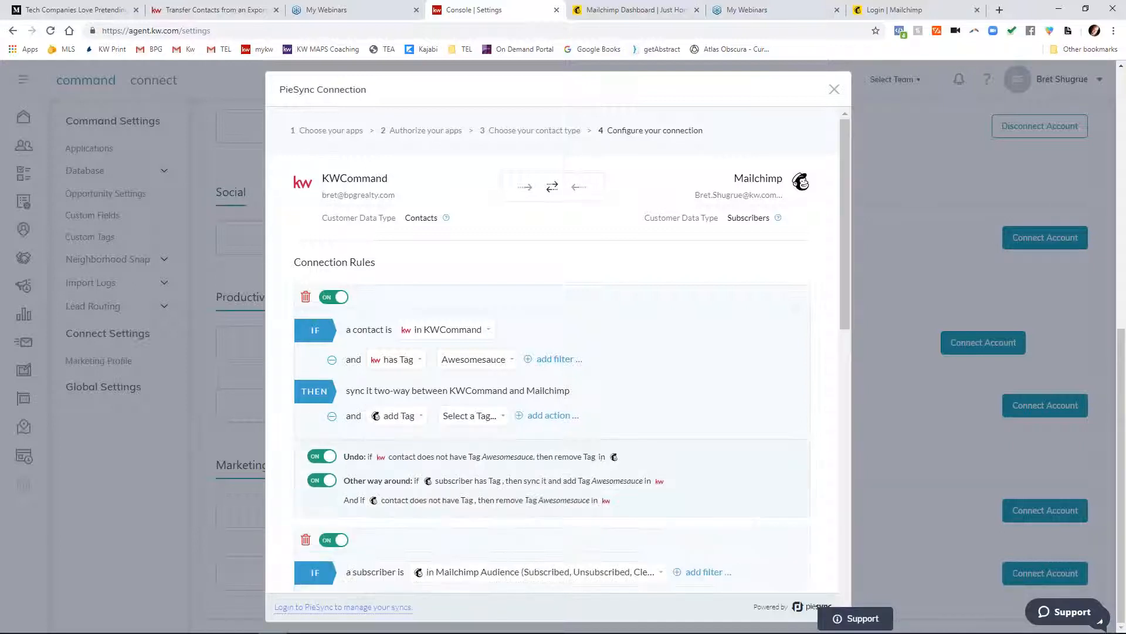
Try to choose a Mailchimp tag for the add Tag action, then add a further action and remove it again.
{"action": "left_click", "coordinate": [485, 418]}
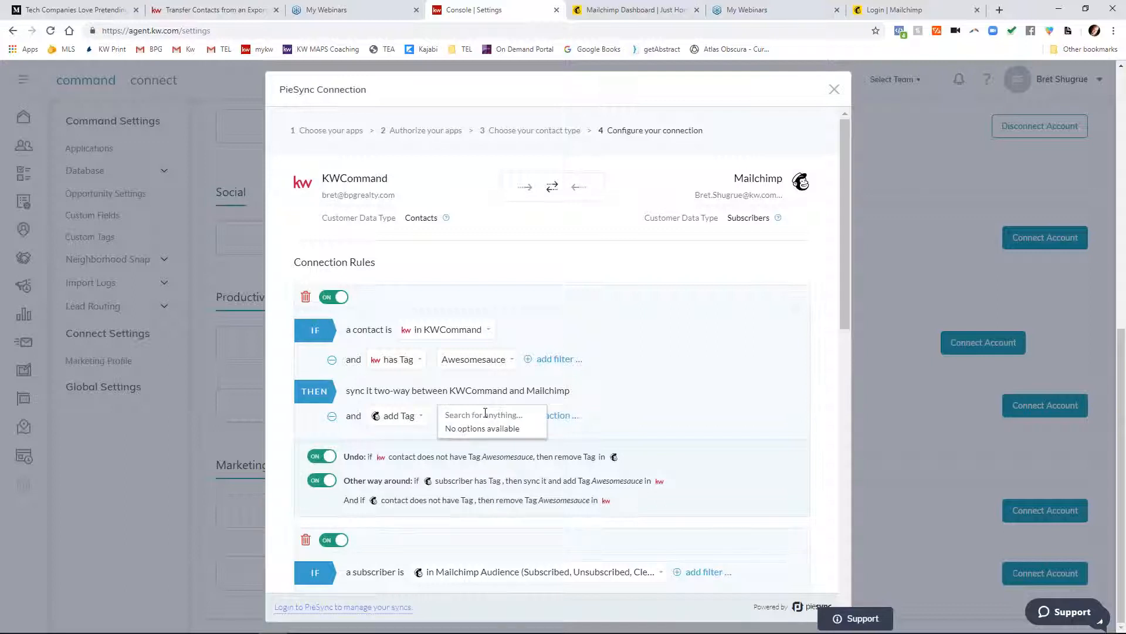
{"action": "left_click", "coordinate": [640, 400]}
{"action": "left_click", "coordinate": [508, 424]}
{"action": "left_click", "coordinate": [612, 414]}
{"action": "left_click", "coordinate": [449, 418]}
{"action": "left_click", "coordinate": [465, 433]}
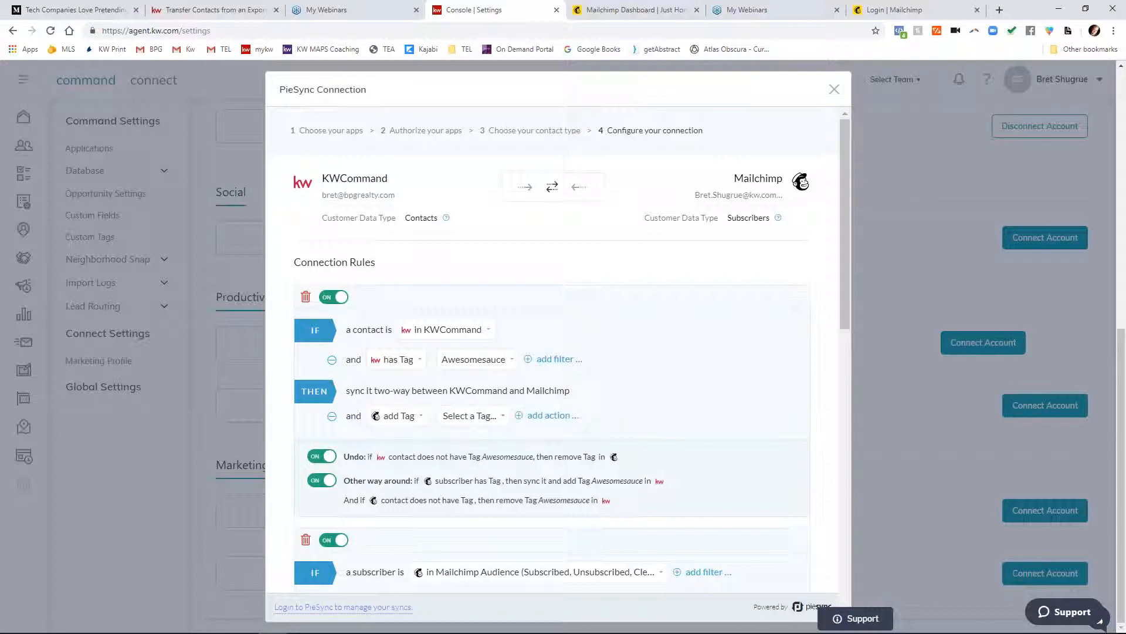
{"action": "left_click", "coordinate": [519, 416]}
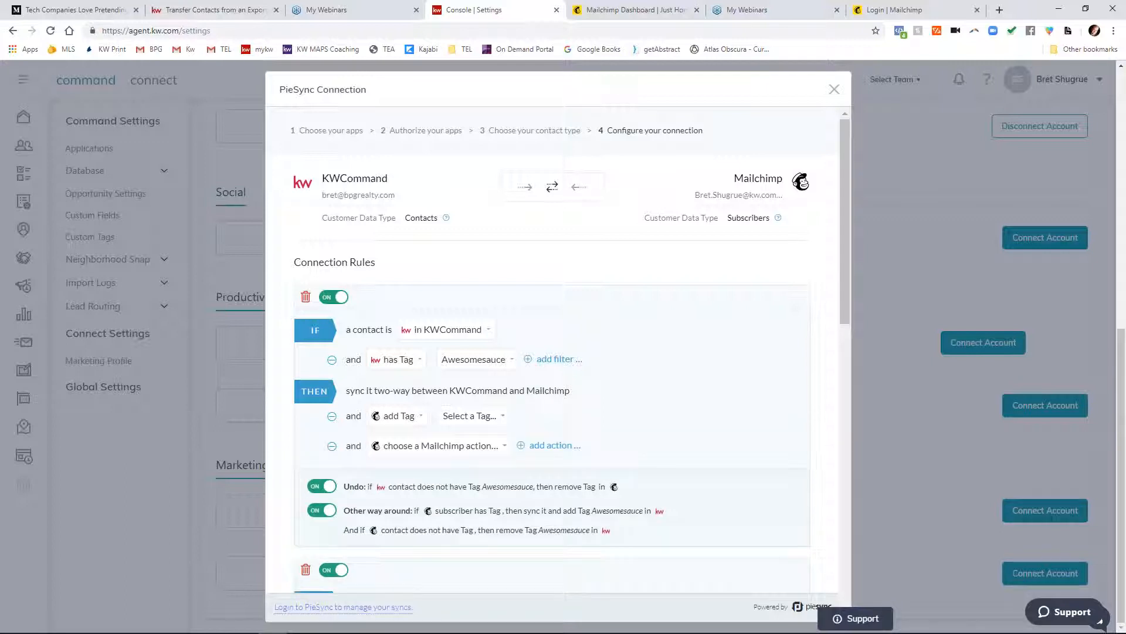
{"action": "left_click", "coordinate": [332, 445]}
Change the KWCommand tag in the first rule's filter to A Buyer.
{"action": "left_click_drag", "start_coordinate": [345, 457], "coordinate": [364, 458]}
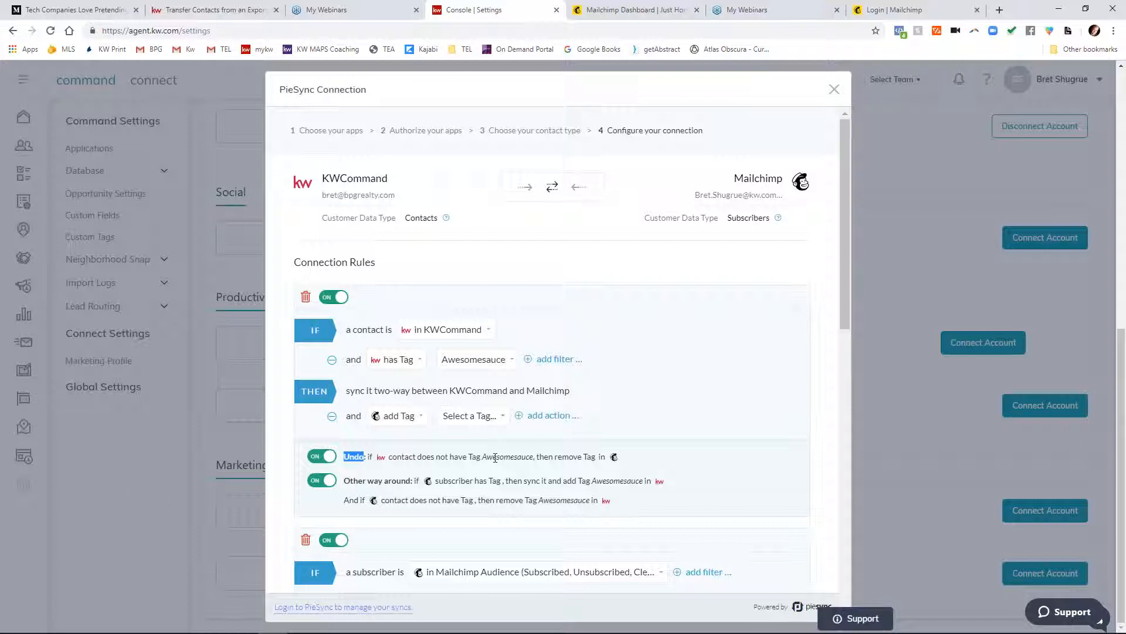
{"action": "left_click", "coordinate": [657, 471]}
{"action": "left_click", "coordinate": [474, 359]}
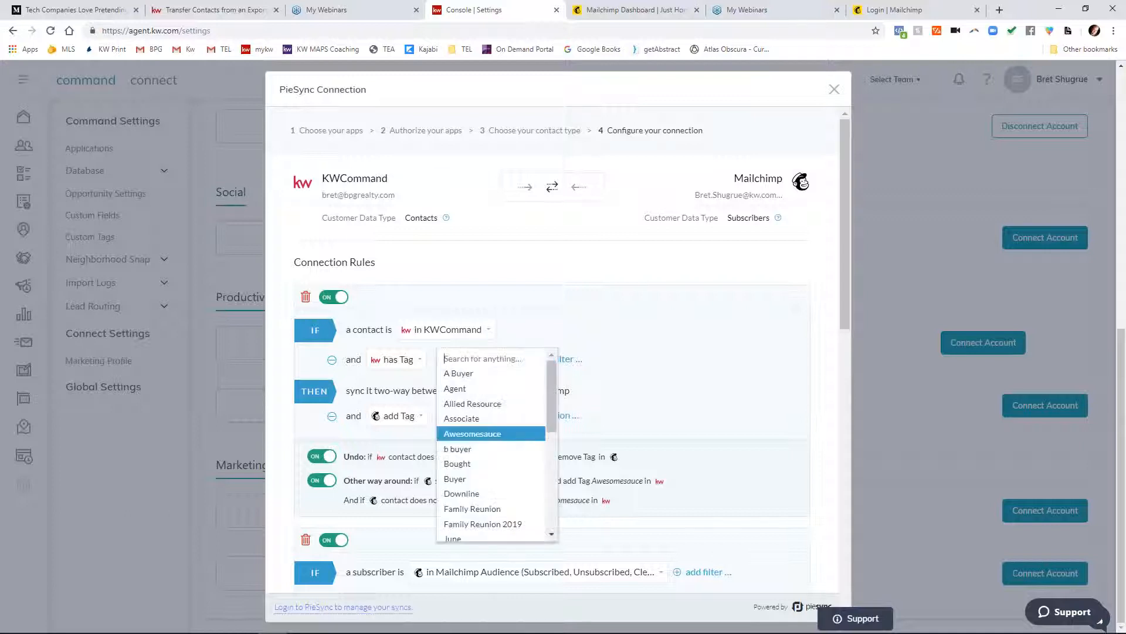
{"action": "left_click", "coordinate": [469, 375]}
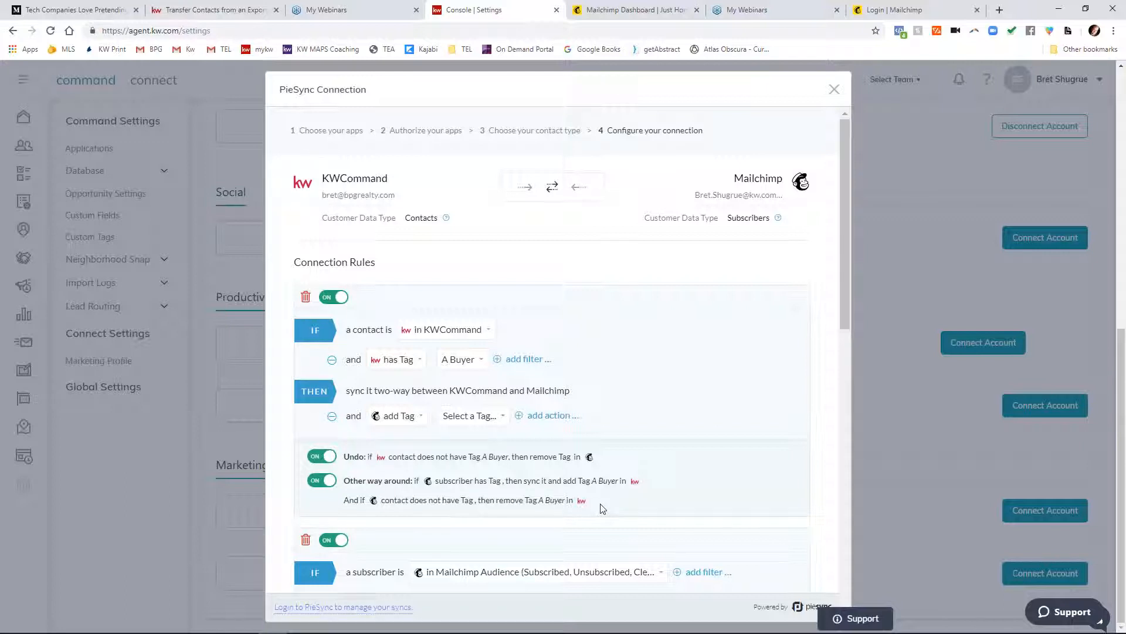
{"action": "scroll", "coordinate": [602, 508], "scroll_direction": "down", "scroll_amount": 1}
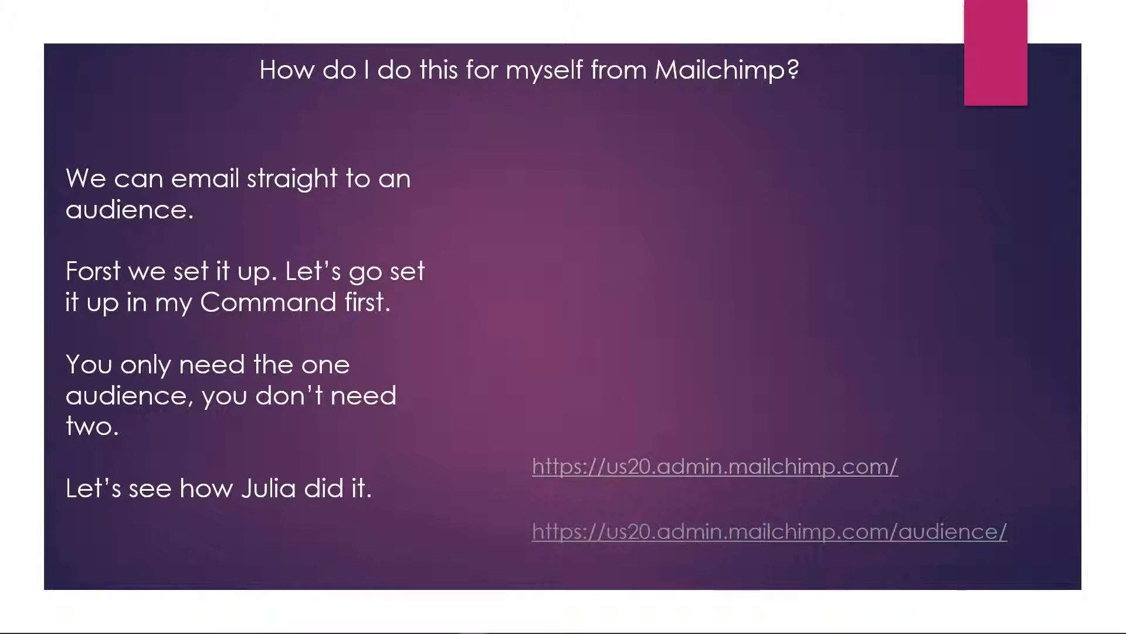
Open the Mailchimp audience page from the slide's link, log in with the saved credentials and view the audience's growth and tags.
{"action": "left_click", "coordinate": [921, 532]}
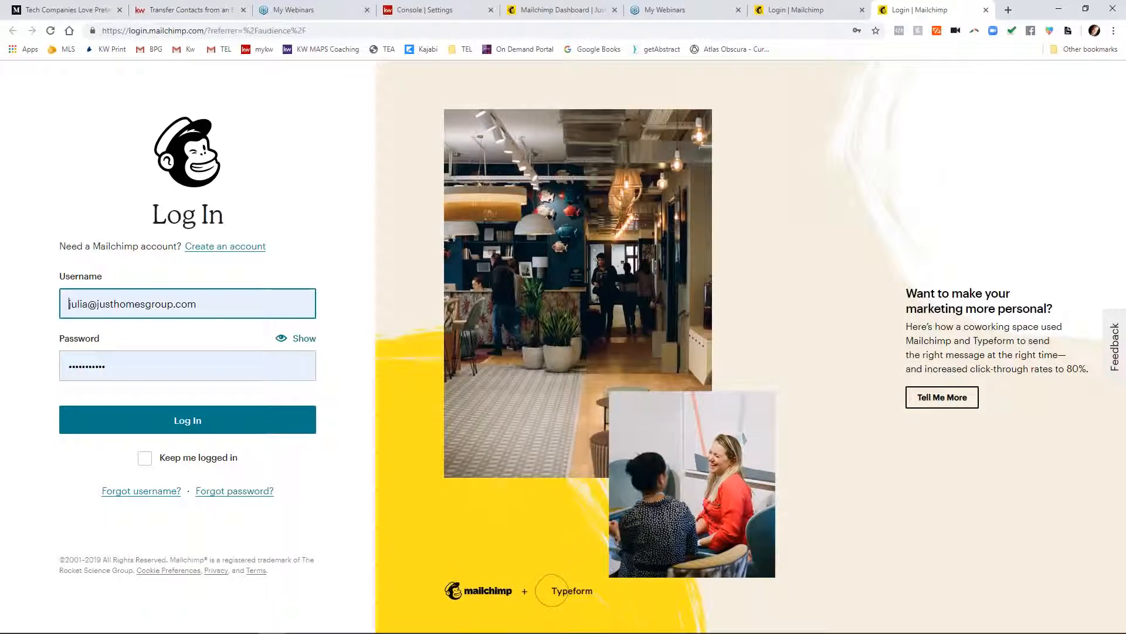
{"action": "left_click", "coordinate": [196, 432]}
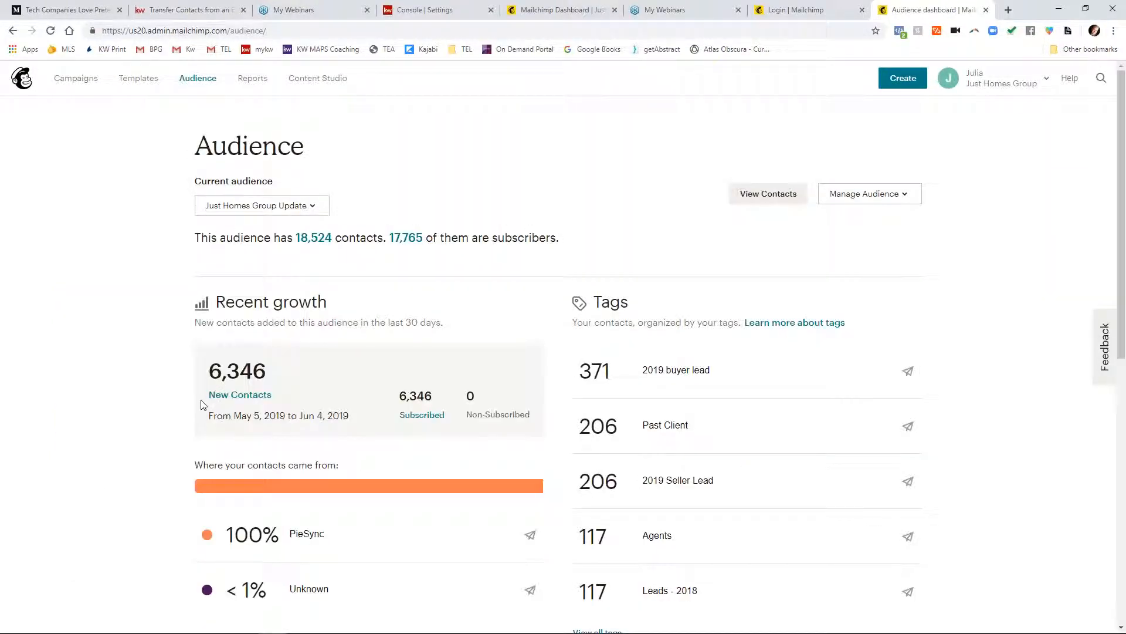
{"action": "scroll", "coordinate": [202, 401], "scroll_direction": "down", "scroll_amount": 2}
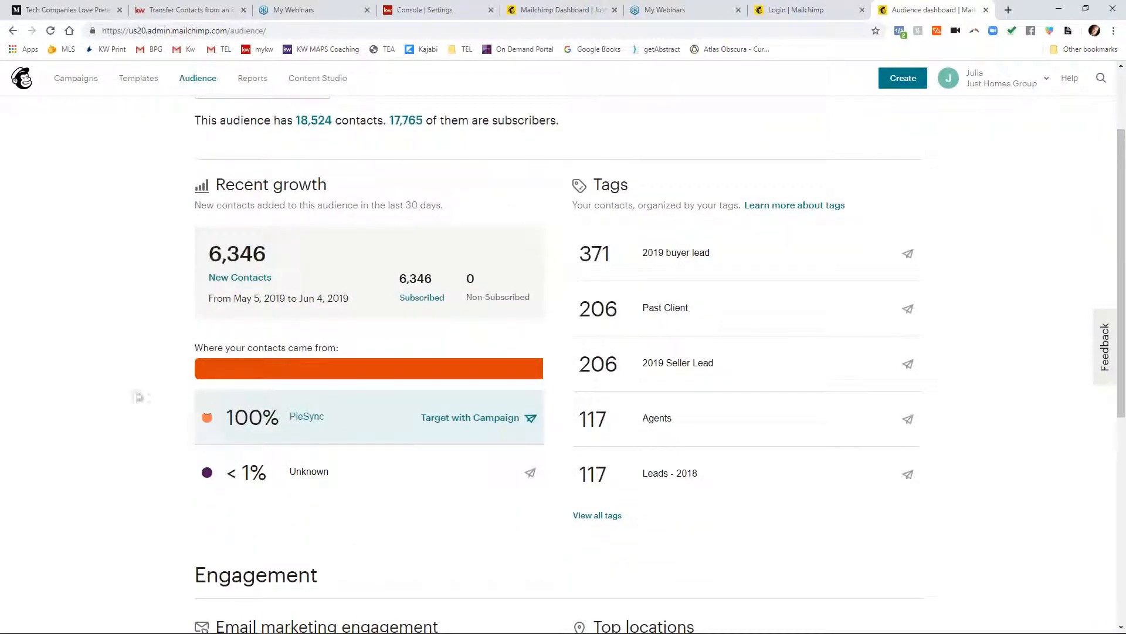
{"action": "scroll", "coordinate": [143, 352], "scroll_direction": "down", "scroll_amount": 1}
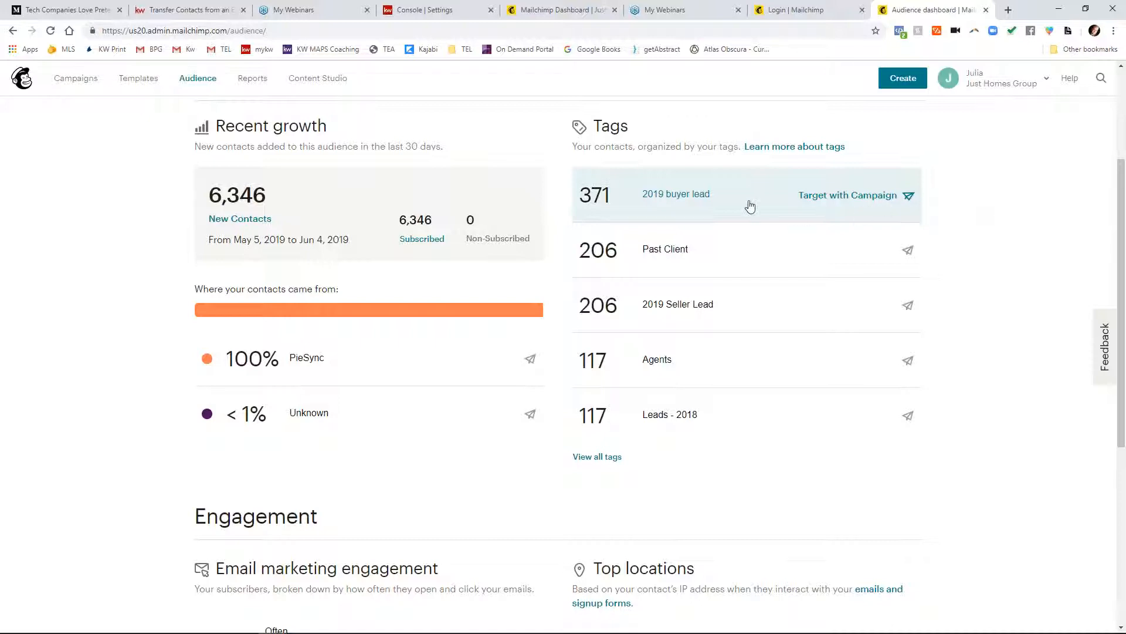
Create a draft email campaign targeted at contacts tagged 2019 buyer lead and check its recipients.
{"action": "left_click", "coordinate": [908, 196]}
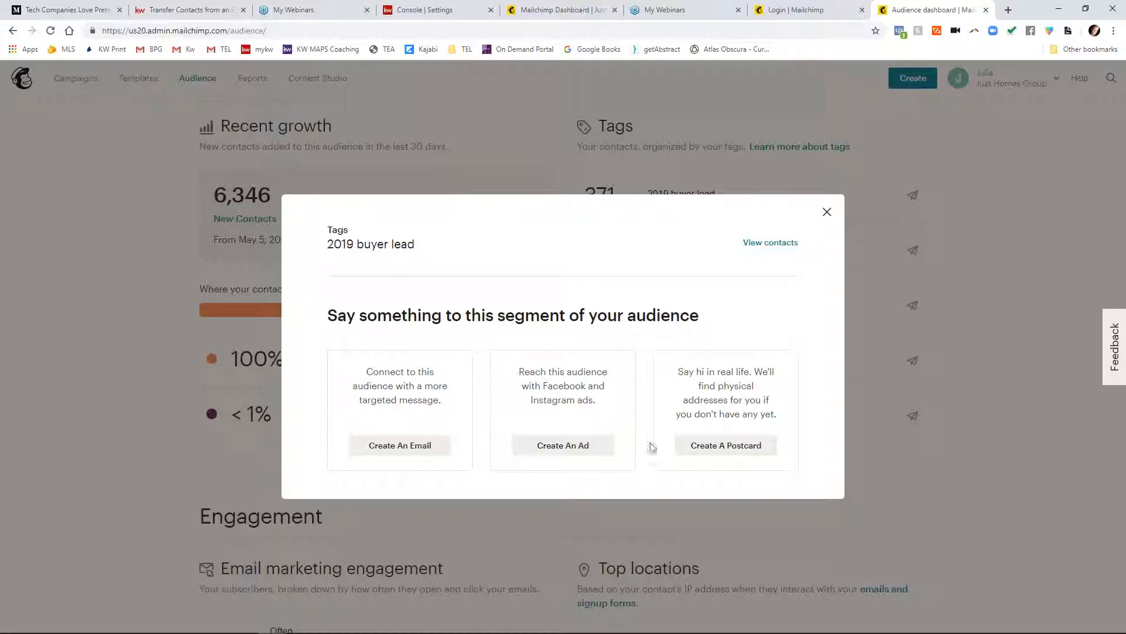
{"action": "left_click", "coordinate": [412, 448]}
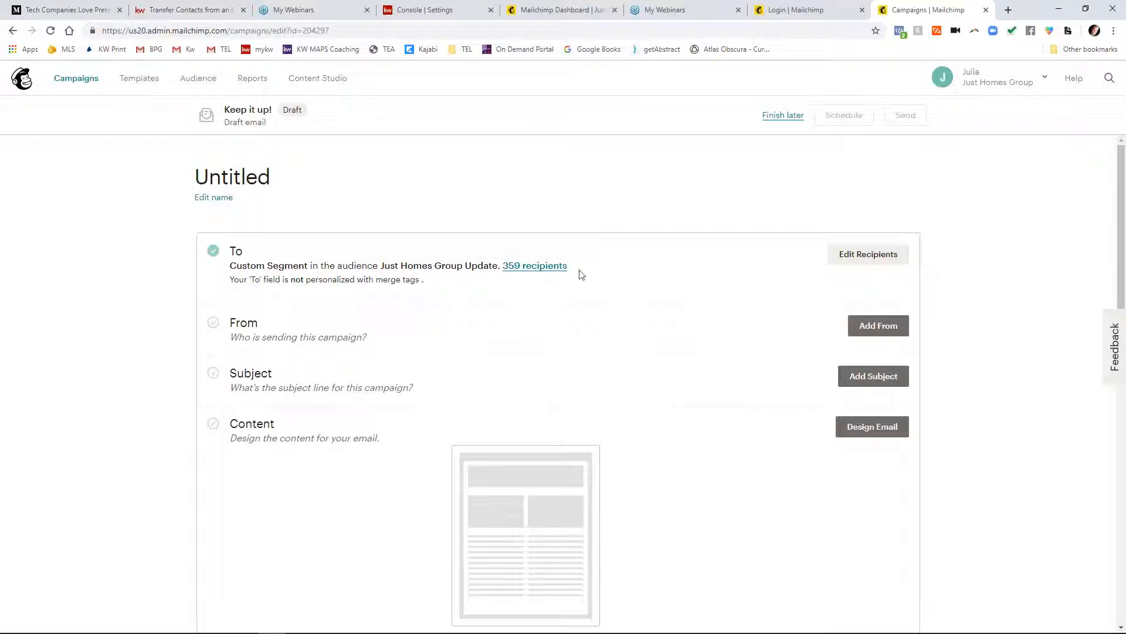
{"action": "left_click_drag", "start_coordinate": [576, 267], "coordinate": [504, 269]}
Return to the audience dashboard, open the full list of its tags and look at the form for creating a tag.
{"action": "left_click", "coordinate": [199, 78]}
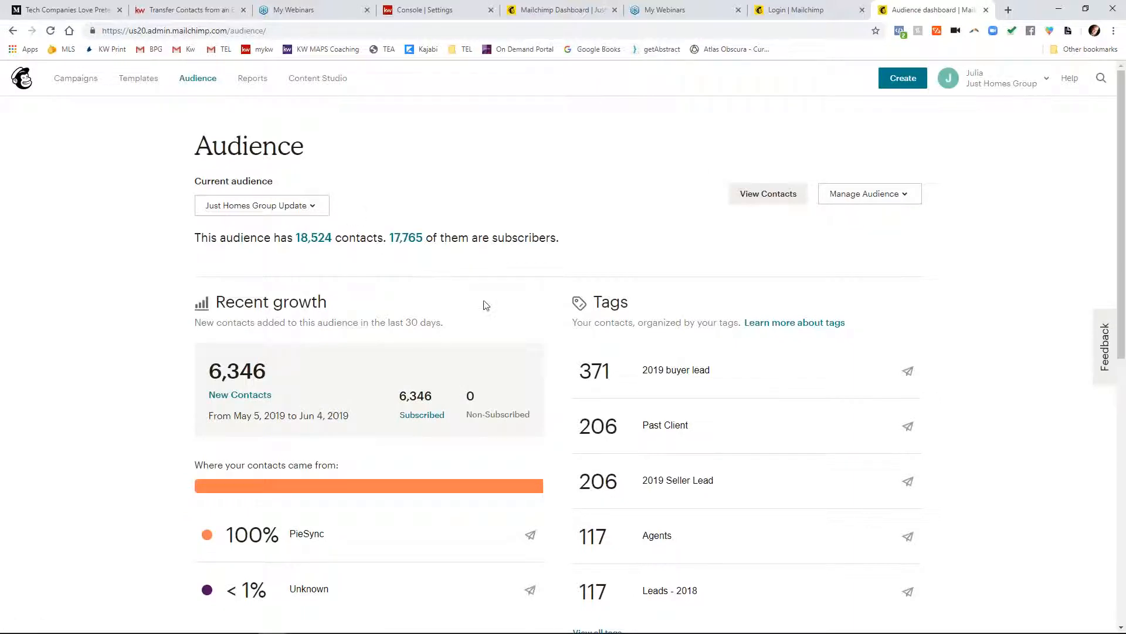
{"action": "scroll", "coordinate": [485, 304], "scroll_direction": "down", "scroll_amount": 5}
{"action": "left_click", "coordinate": [587, 345]}
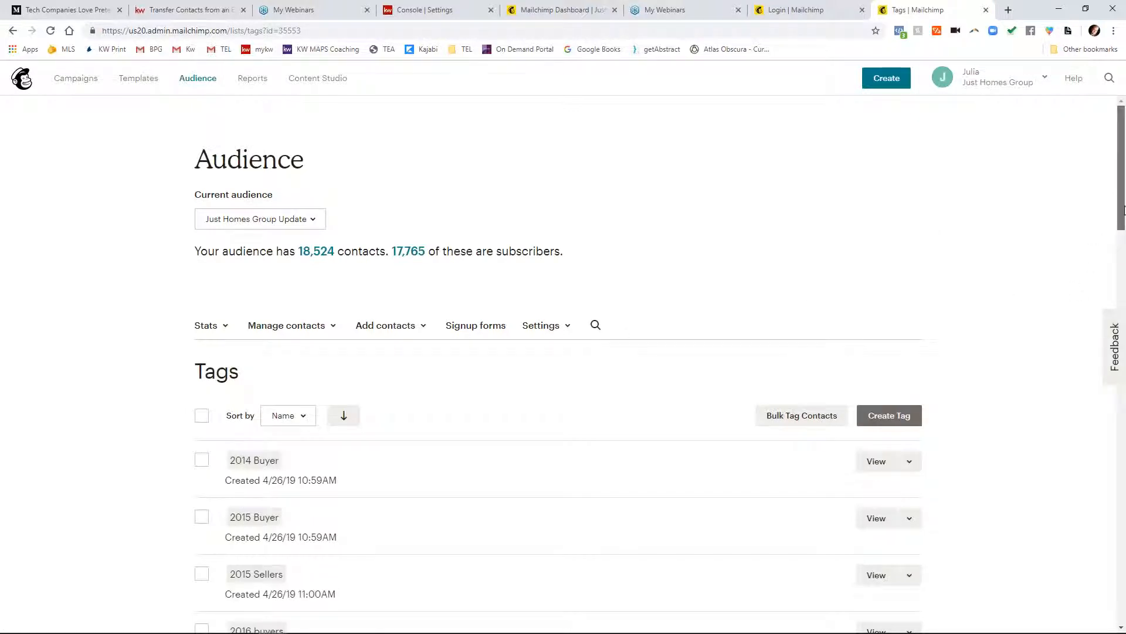
{"action": "scroll", "coordinate": [1123, 230], "scroll_direction": "down", "scroll_amount": 2}
{"action": "left_click_drag", "start_coordinate": [1123, 230], "coordinate": [1106, 334]}
{"action": "scroll", "coordinate": [1091, 276], "scroll_direction": "up", "scroll_amount": 6}
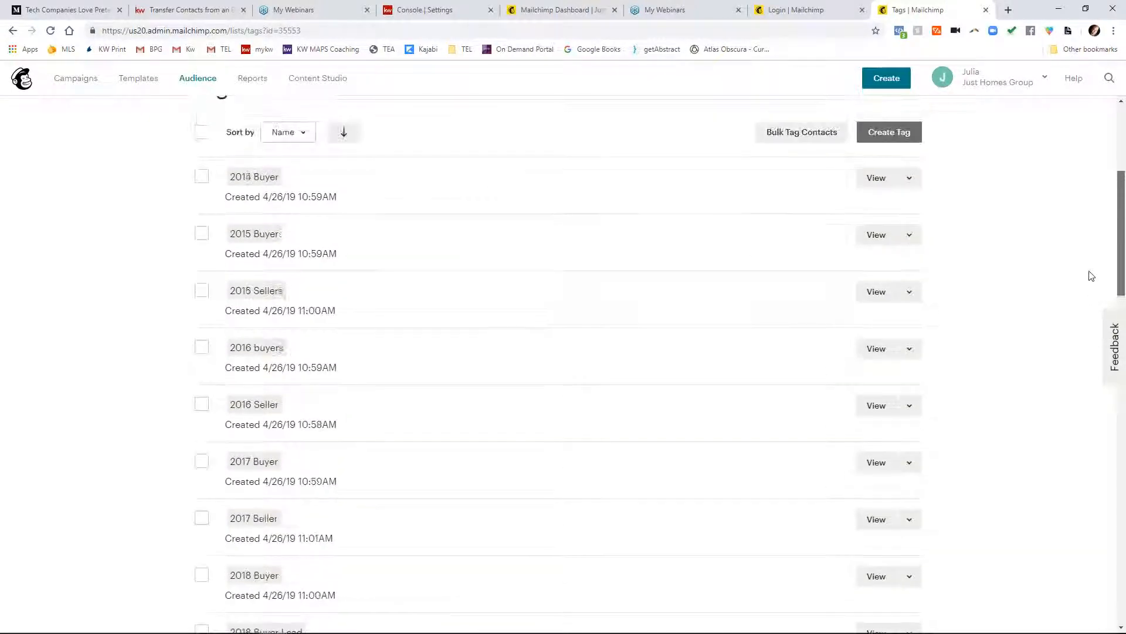
{"action": "left_click", "coordinate": [898, 223]}
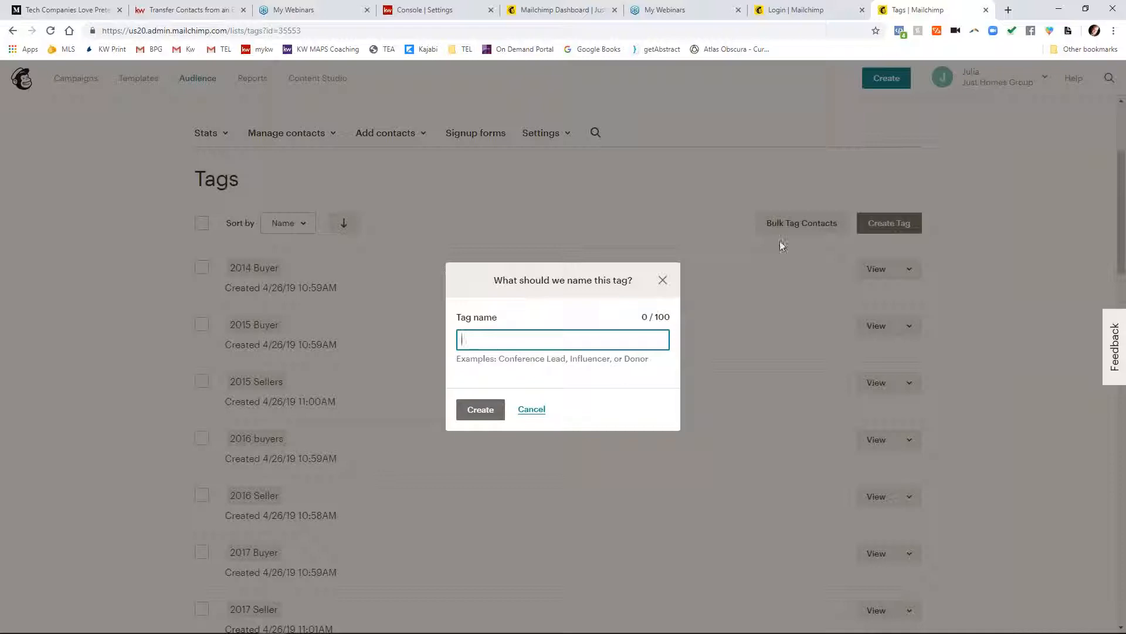
{"action": "left_click", "coordinate": [663, 280]}
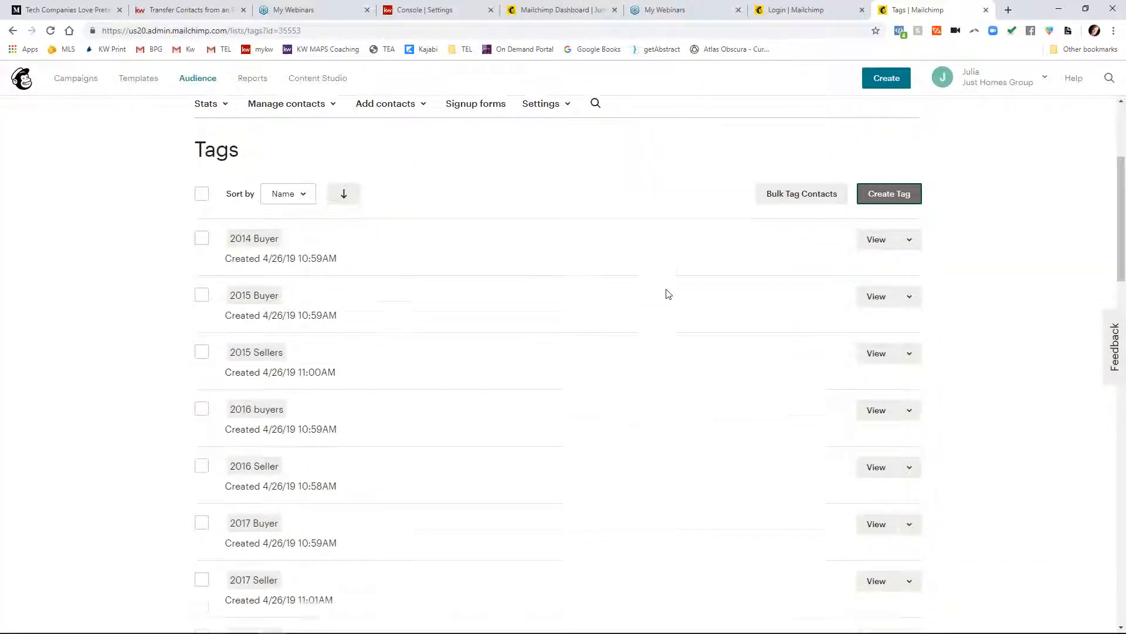
Examine the complete list of tags in the Just Homes Group Update audience.
{"action": "scroll", "coordinate": [668, 295], "scroll_direction": "down", "scroll_amount": 10}
{"action": "scroll", "coordinate": [667, 296], "scroll_direction": "down", "scroll_amount": 2}
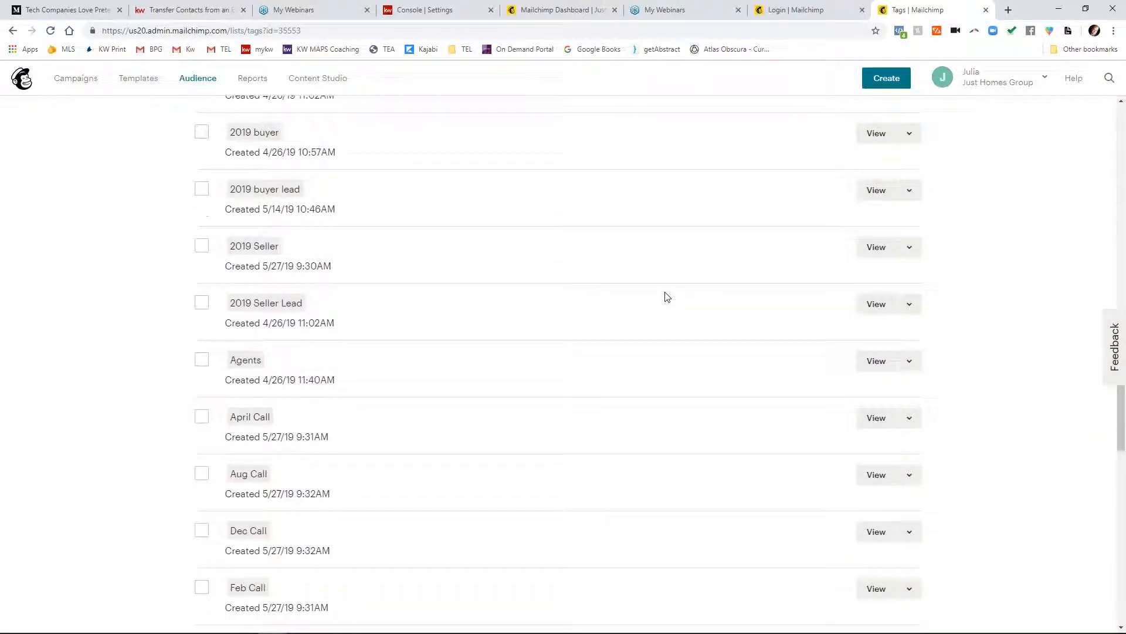
{"action": "scroll", "coordinate": [666, 297], "scroll_direction": "down", "scroll_amount": 2}
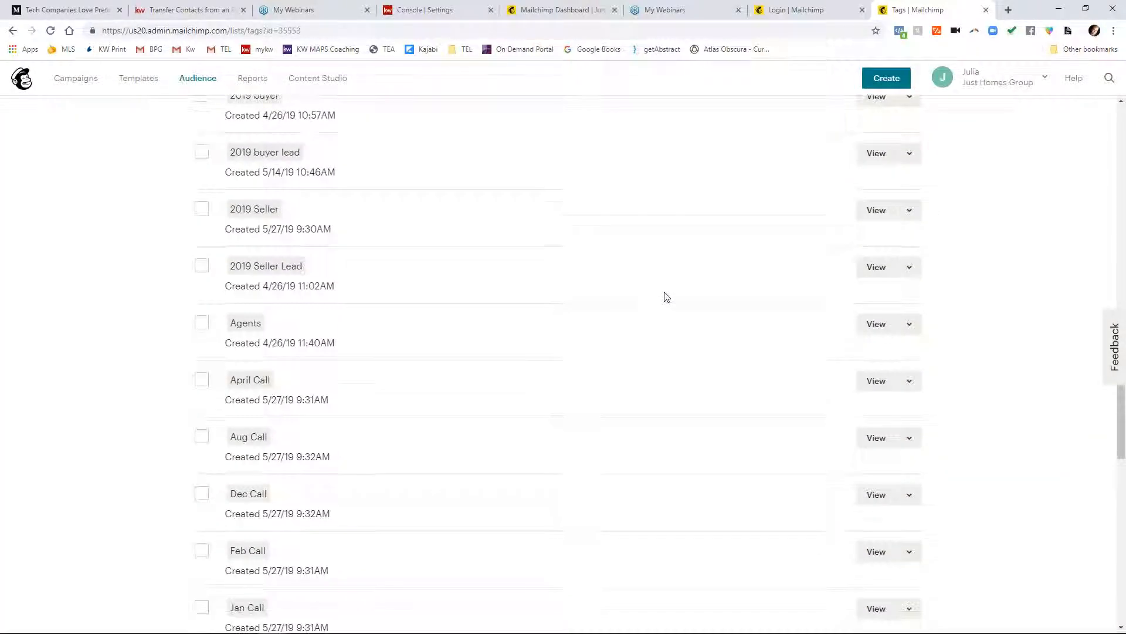
{"action": "scroll", "coordinate": [667, 297], "scroll_direction": "down", "scroll_amount": 3}
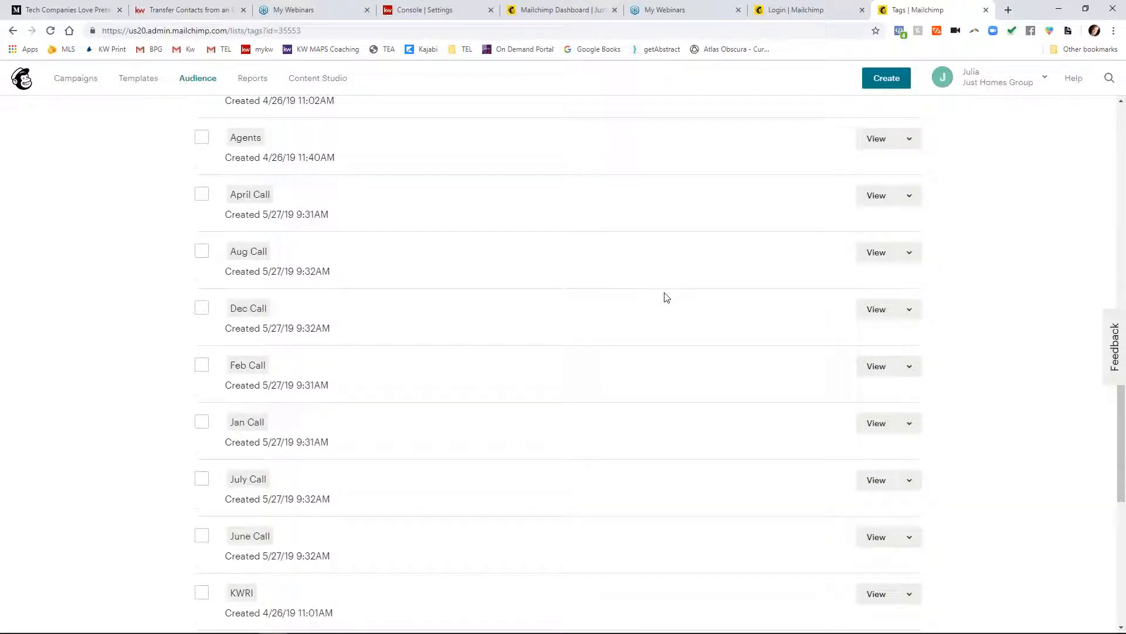
{"action": "scroll", "coordinate": [667, 297], "scroll_direction": "down", "scroll_amount": 2}
{"action": "scroll", "coordinate": [667, 297], "scroll_direction": "down", "scroll_amount": 4}
{"action": "scroll", "coordinate": [667, 294], "scroll_direction": "down", "scroll_amount": 1}
{"action": "scroll", "coordinate": [667, 288], "scroll_direction": "down", "scroll_amount": 2}
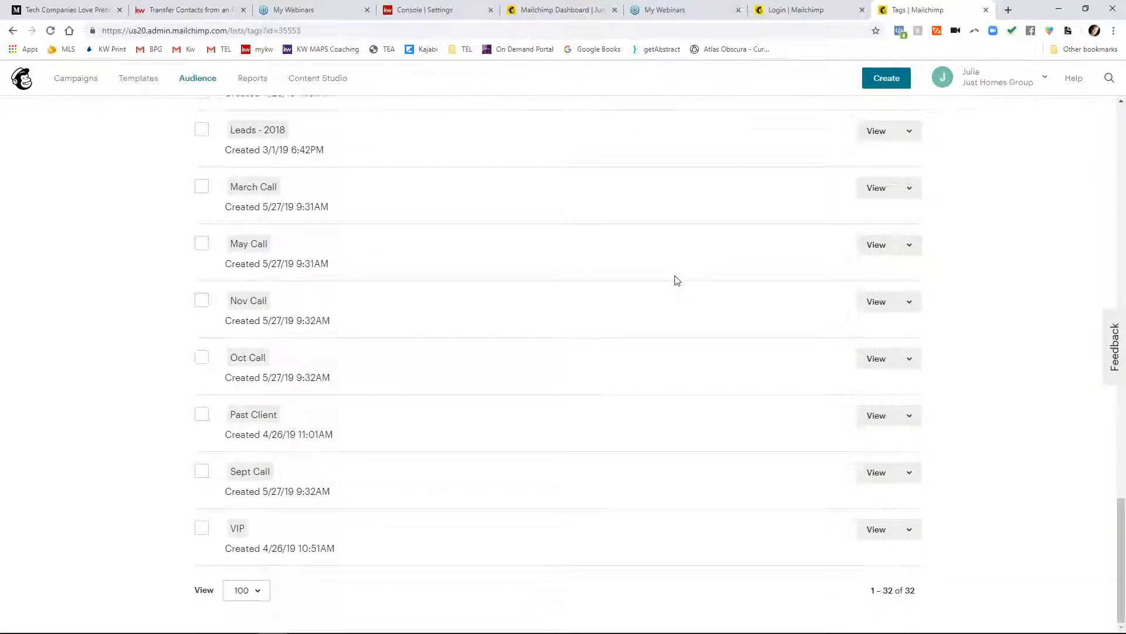
{"action": "scroll", "coordinate": [678, 280], "scroll_direction": "up", "scroll_amount": 6}
{"action": "scroll", "coordinate": [677, 283], "scroll_direction": "up", "scroll_amount": 8}
{"action": "scroll", "coordinate": [677, 284], "scroll_direction": "up", "scroll_amount": 10}
{"action": "scroll", "coordinate": [682, 282], "scroll_direction": "up", "scroll_amount": 2}
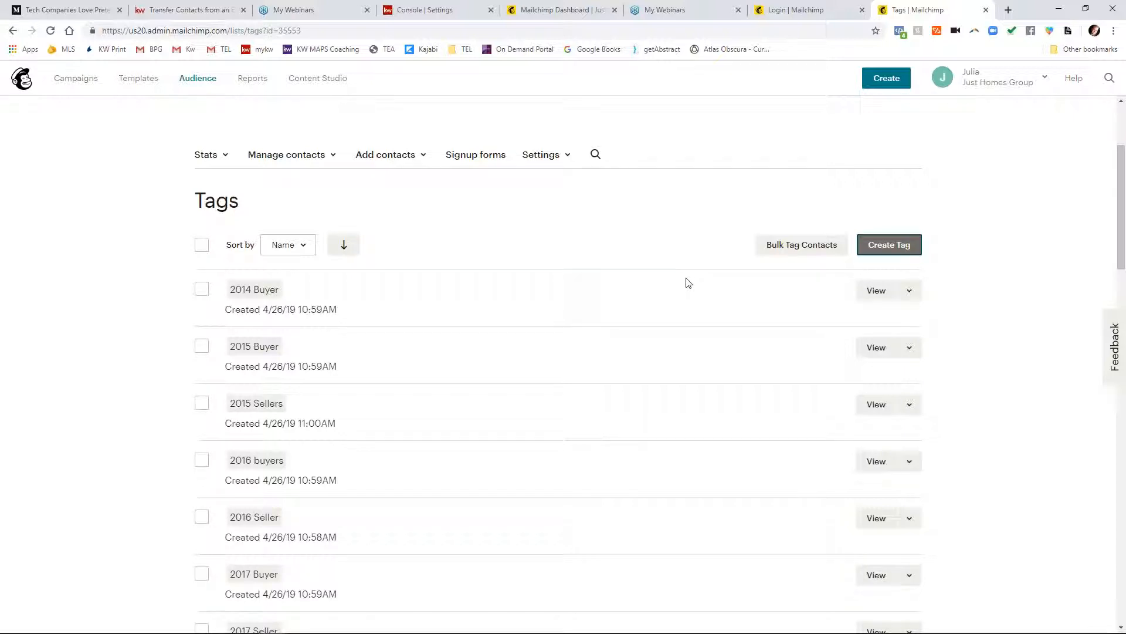
{"action": "scroll", "coordinate": [689, 282], "scroll_direction": "up", "scroll_amount": 2}
{"action": "scroll", "coordinate": [688, 282], "scroll_direction": "up", "scroll_amount": 1}
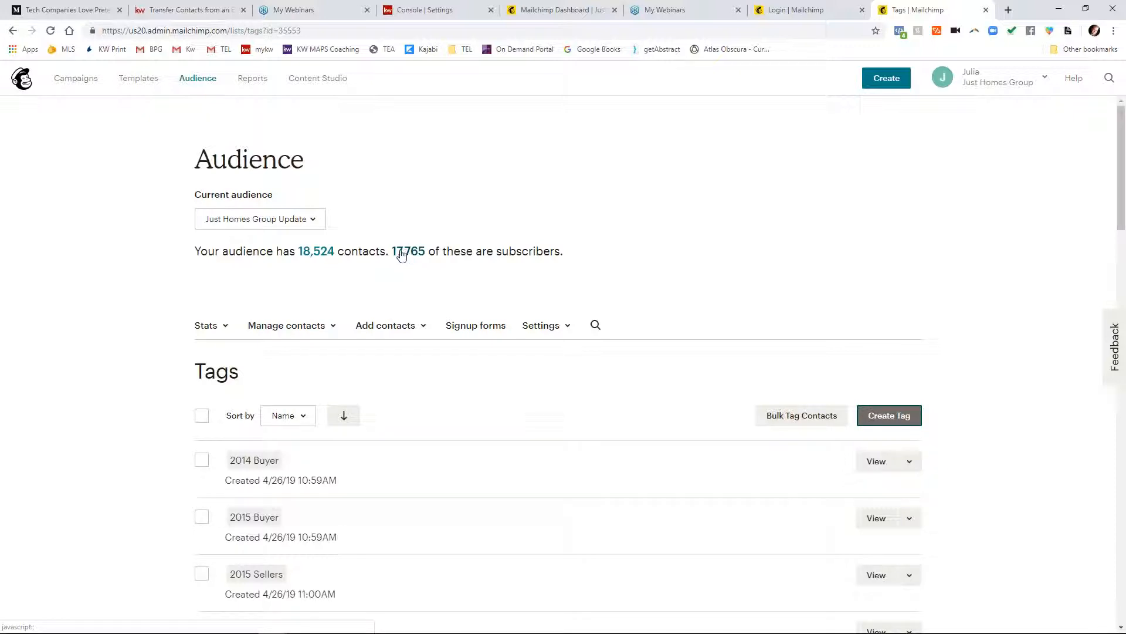
Go to the overview of all Mailchimp audiences and show the management options for Just Homes Group Update.
{"action": "left_click", "coordinate": [207, 84]}
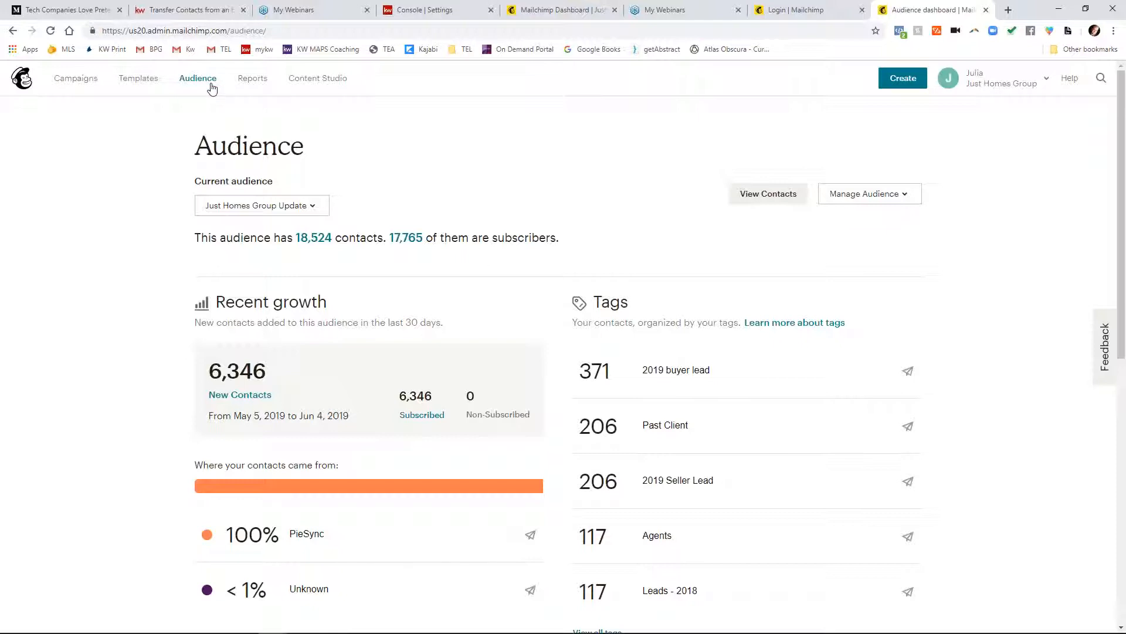
{"action": "left_click", "coordinate": [313, 216]}
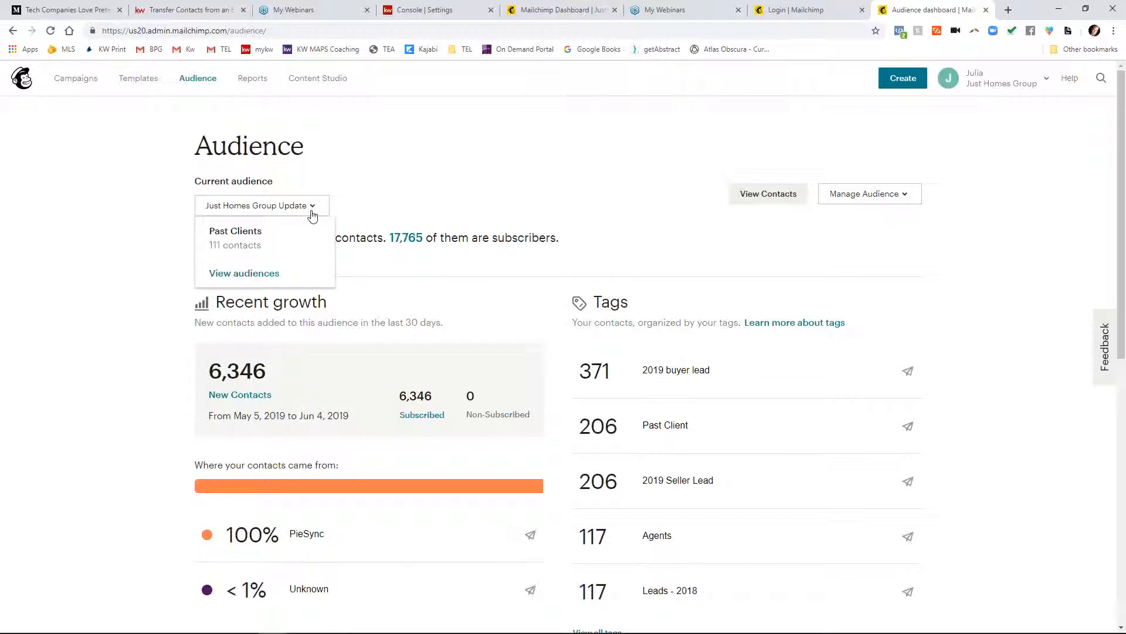
{"action": "left_click", "coordinate": [271, 274]}
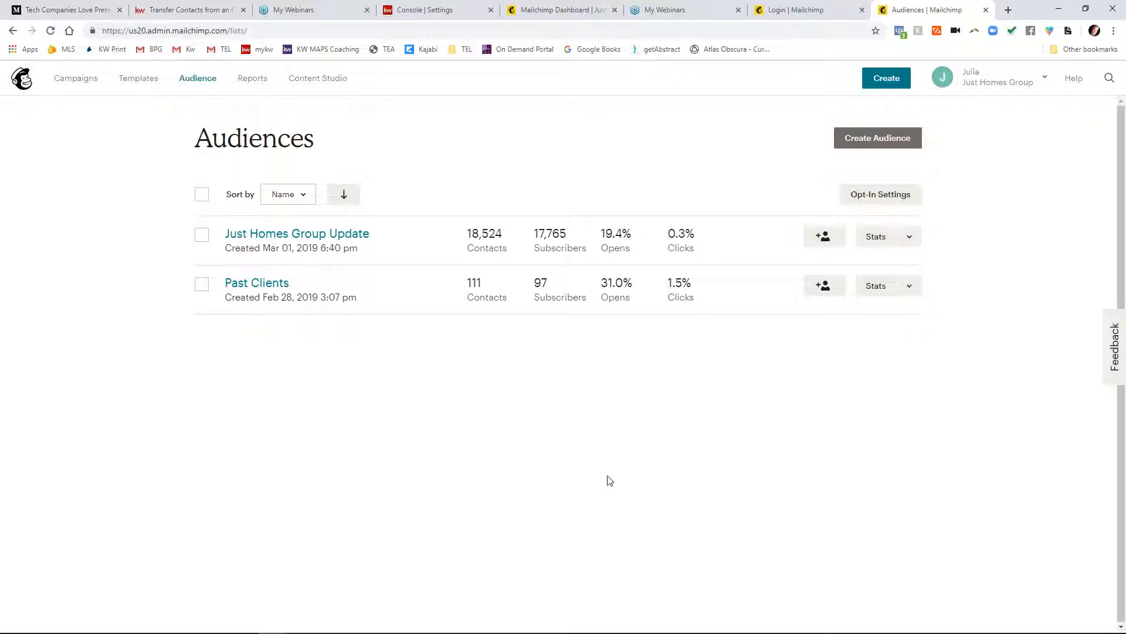
{"action": "left_click", "coordinate": [910, 237]}
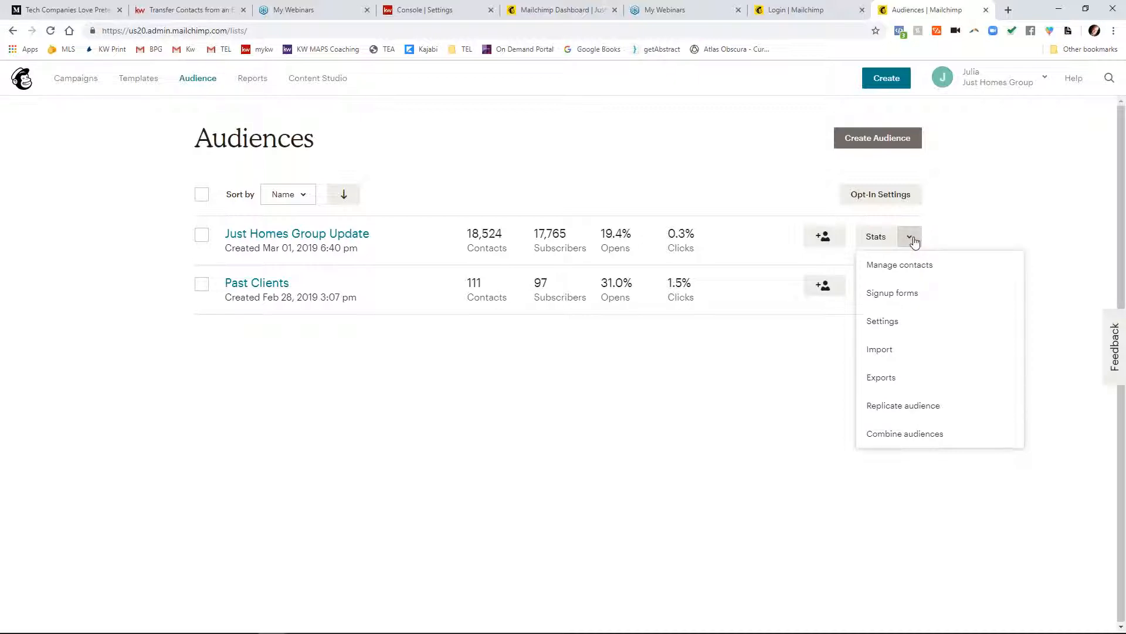
Switch to the KW Command settings and close the PieSync connection rules between KWCommand and Mailchimp.
{"action": "left_click", "coordinate": [714, 359]}
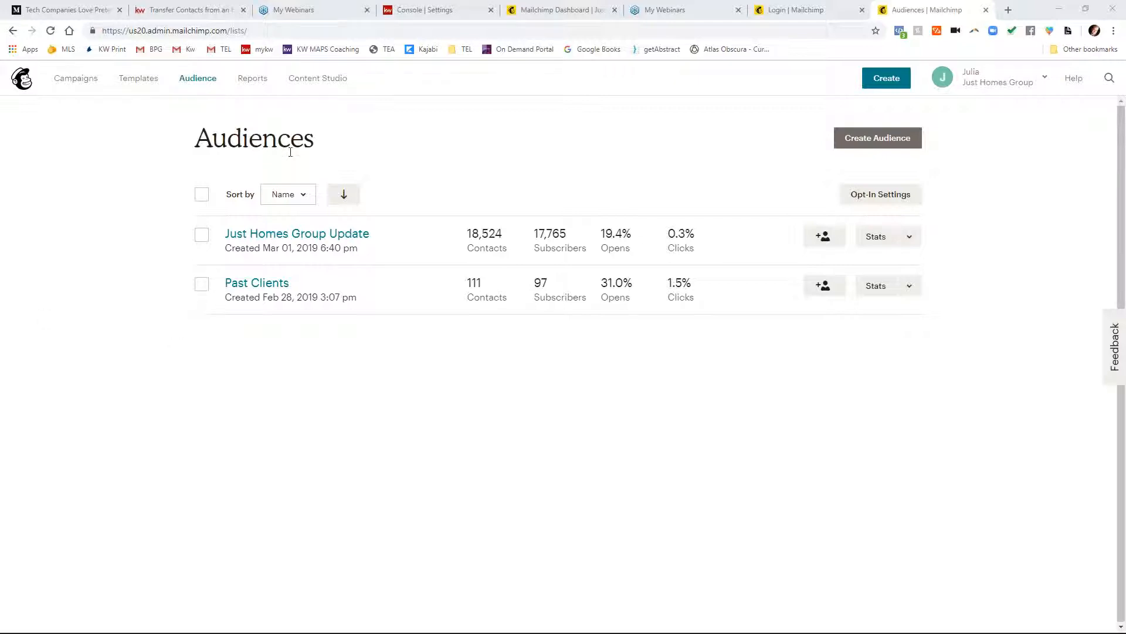
{"action": "left_click", "coordinate": [448, 13]}
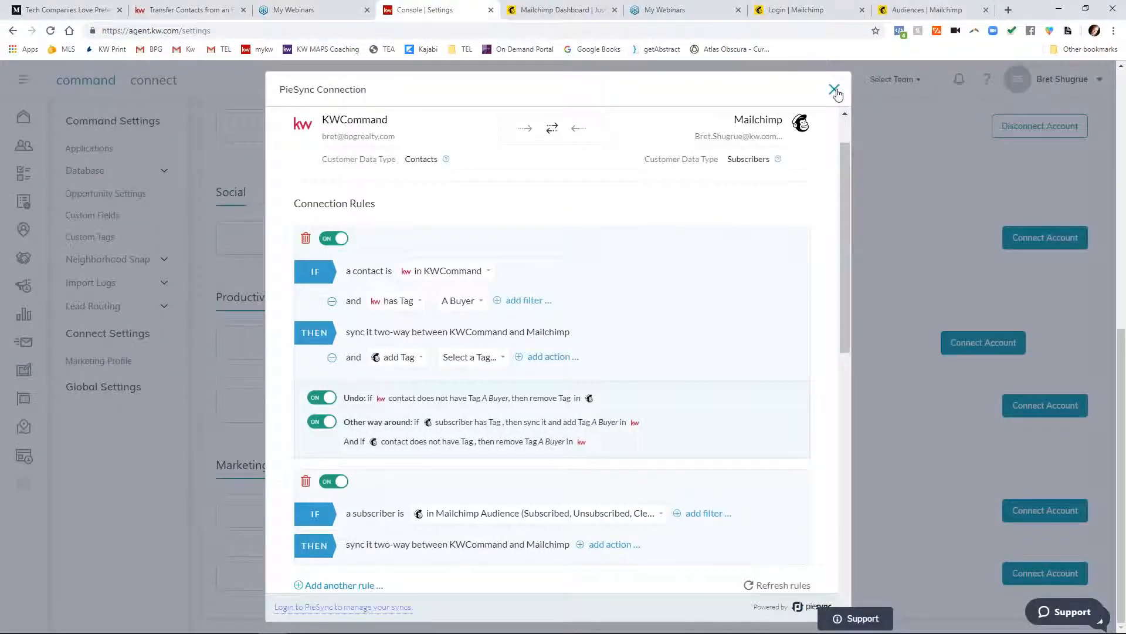
{"action": "left_click", "coordinate": [835, 91]}
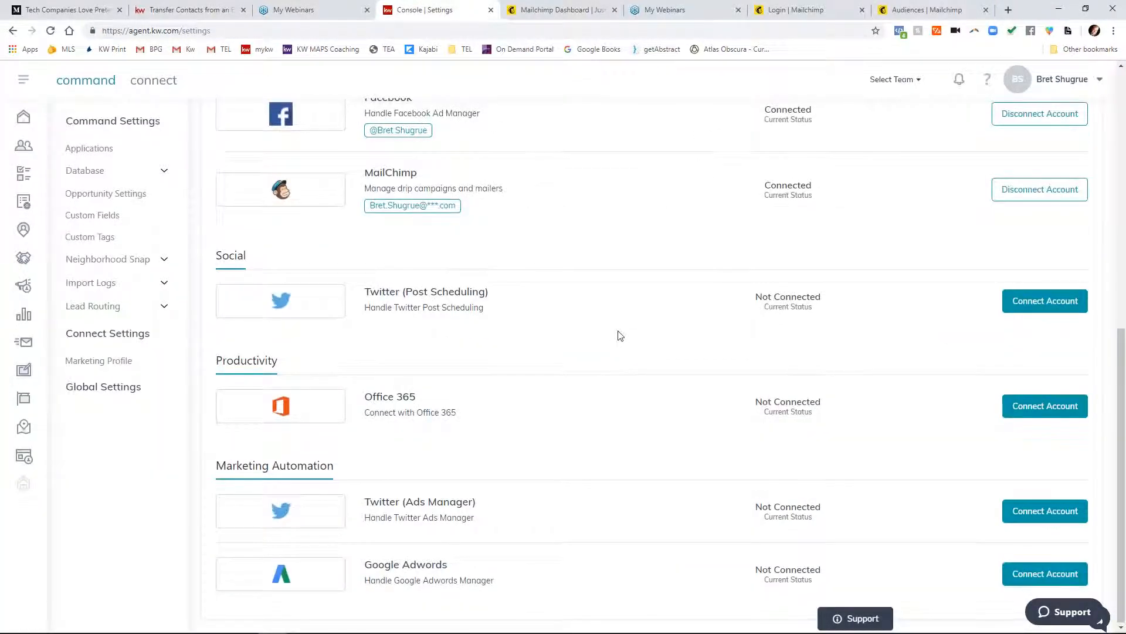
View the PieSync application details, close them and look over the list of connected apps.
{"action": "scroll", "coordinate": [620, 336], "scroll_direction": "up", "scroll_amount": 5}
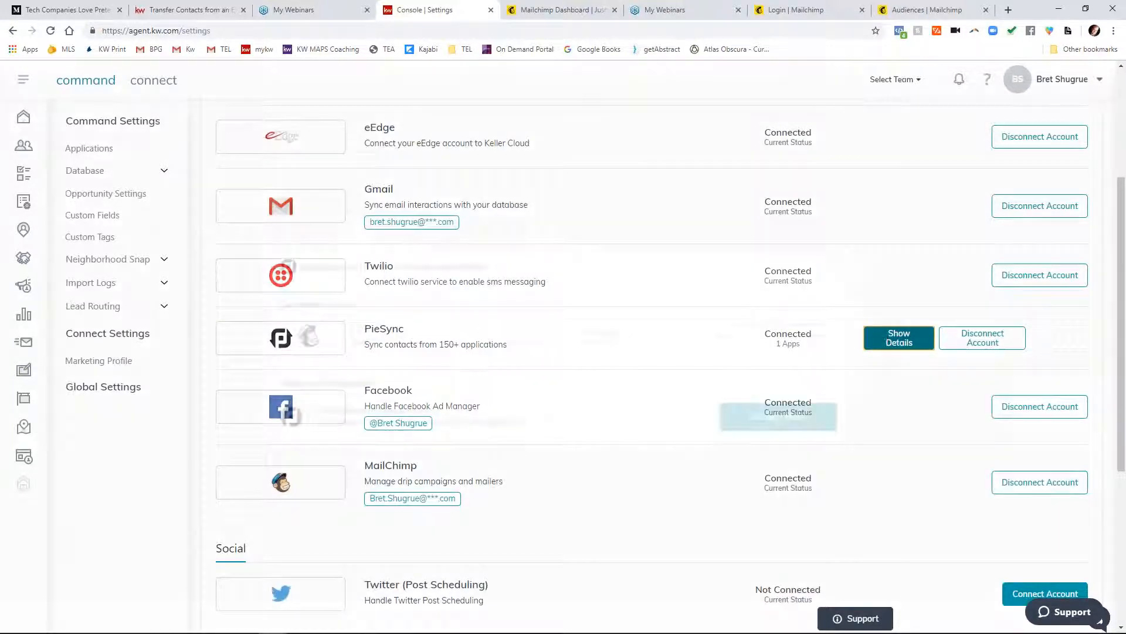
{"action": "left_click", "coordinate": [899, 338]}
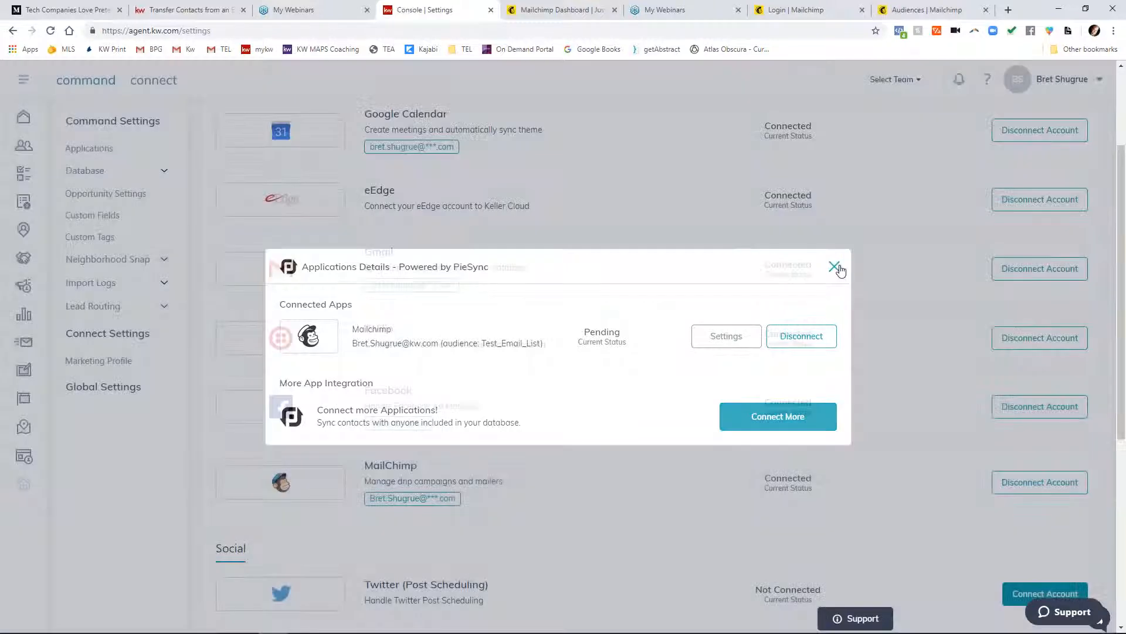
{"action": "left_click", "coordinate": [834, 267]}
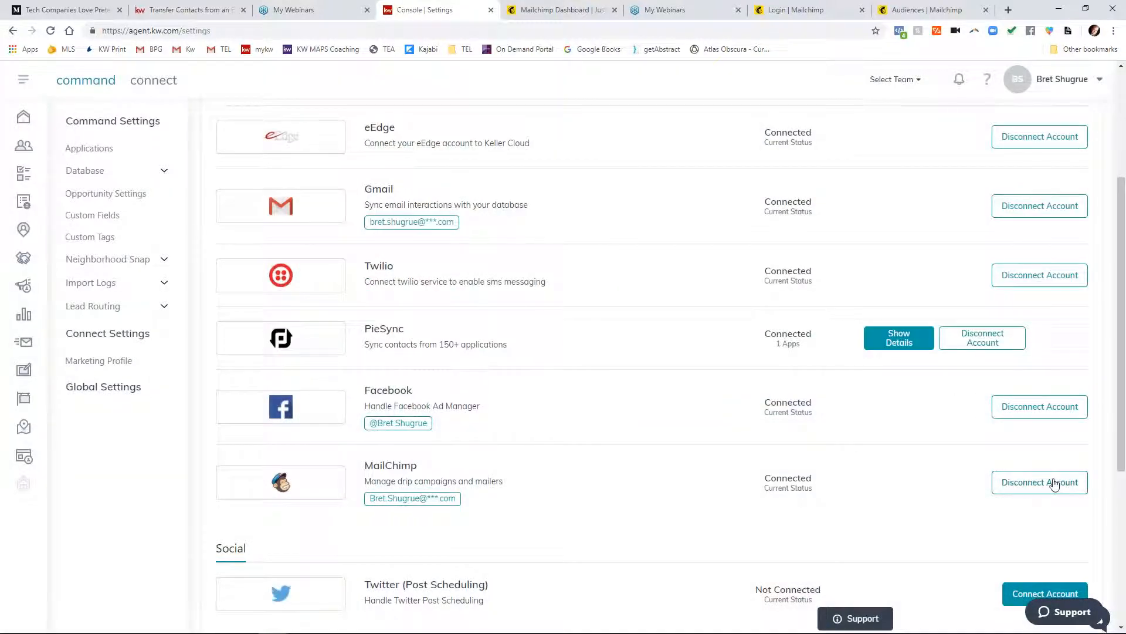
{"action": "scroll", "coordinate": [643, 370], "scroll_direction": "up", "scroll_amount": 3}
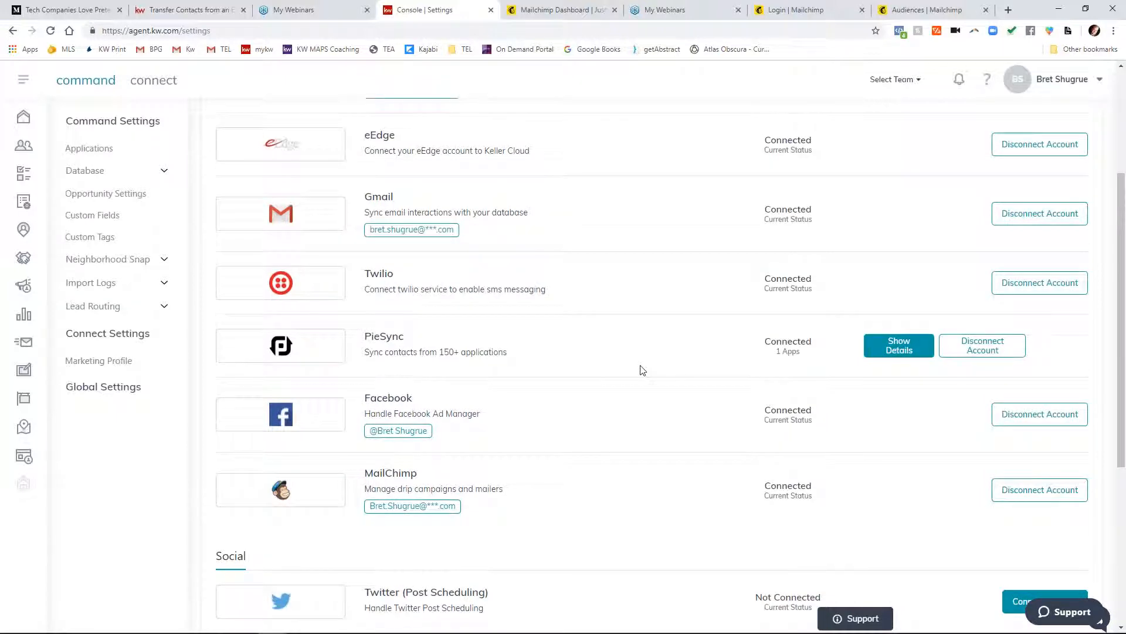
{"action": "scroll", "coordinate": [645, 372], "scroll_direction": "up", "scroll_amount": 1}
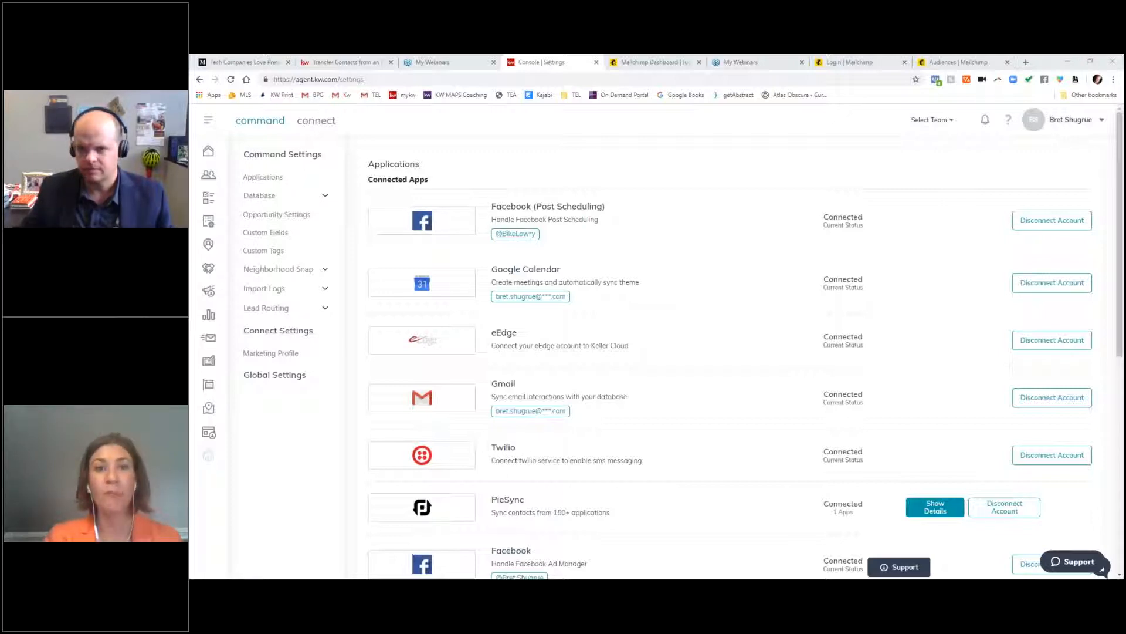
Go to the Command home page, then open Contacts and bring up a blank Add Contact form.
{"action": "left_click", "coordinate": [211, 159]}
{"action": "left_click", "coordinate": [211, 159]}
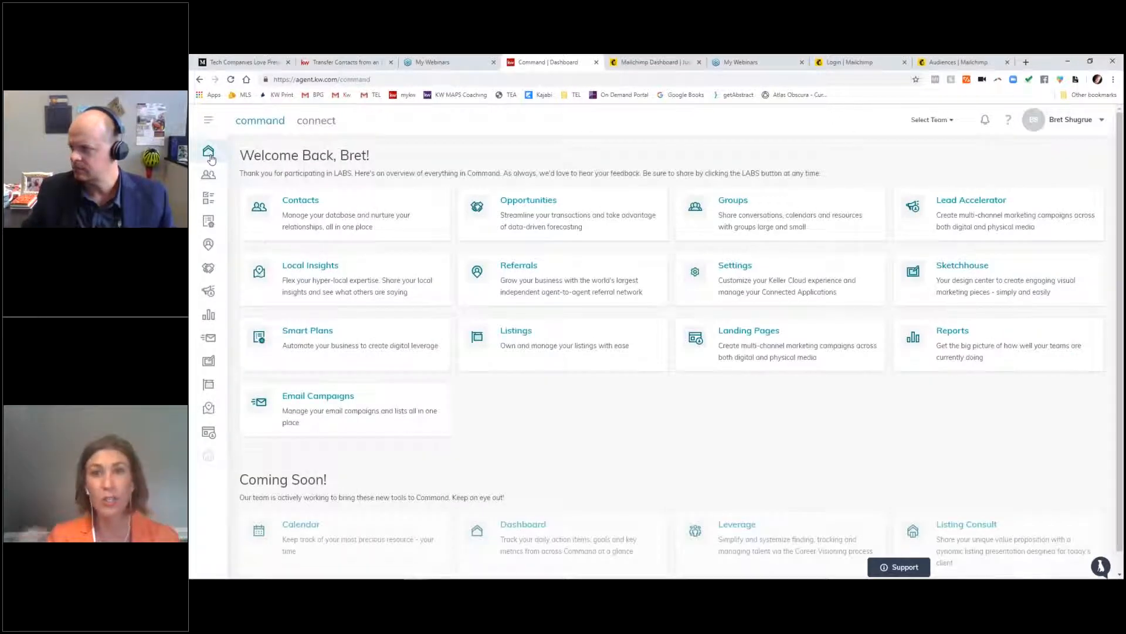
{"action": "left_click", "coordinate": [1100, 119]}
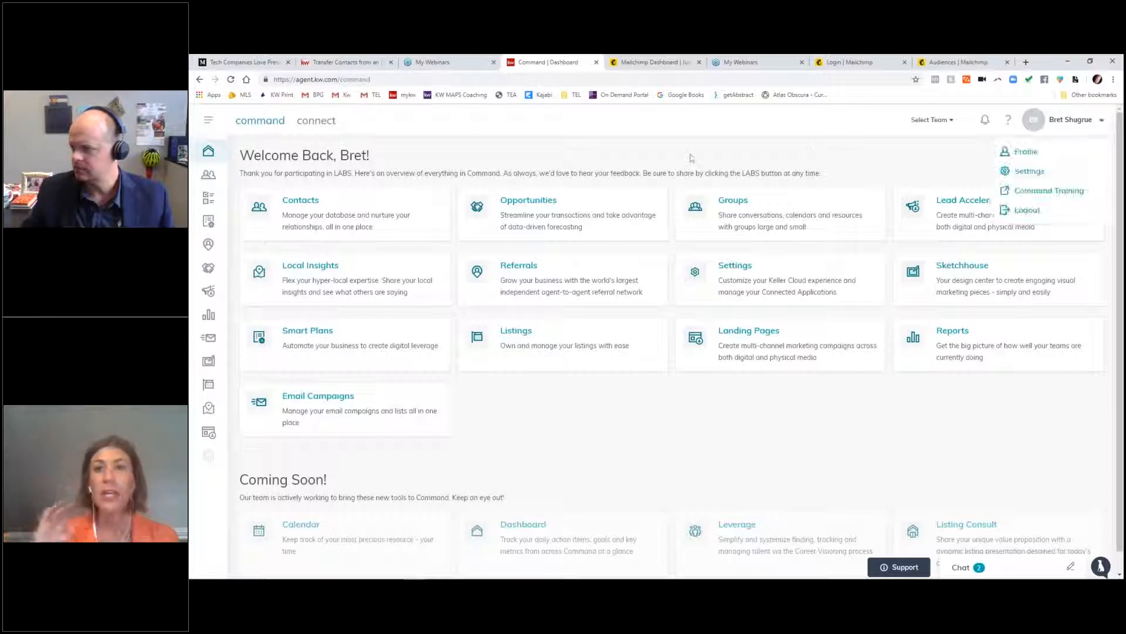
{"action": "left_click", "coordinate": [306, 200]}
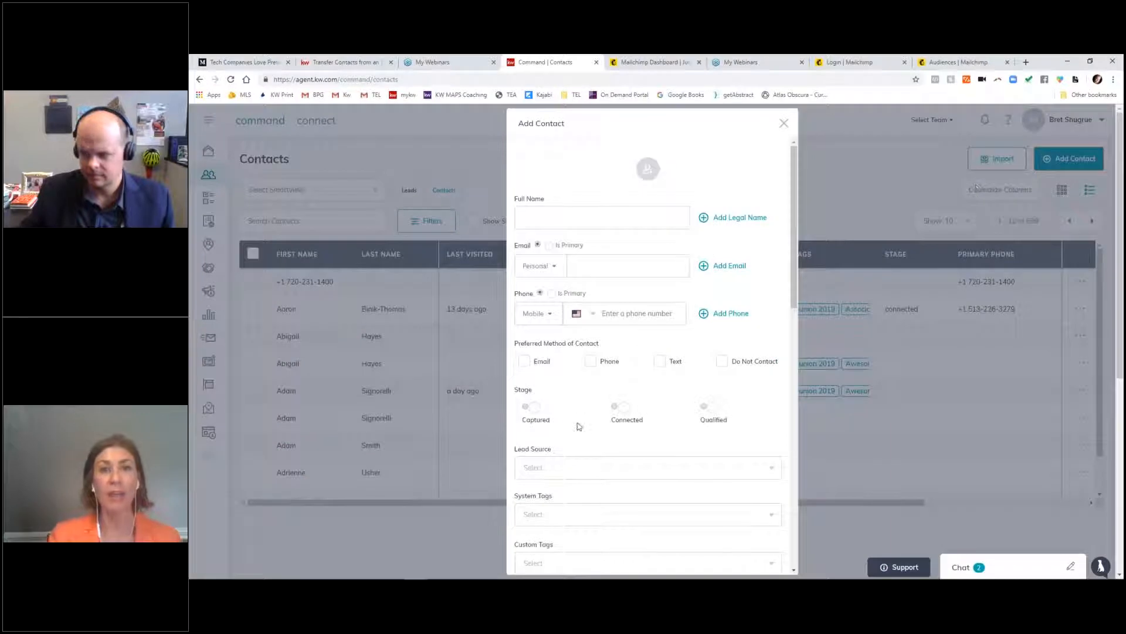
Examine the custom tag and system tag choices in the Add Contact form and close it without adding a contact.
{"action": "scroll", "coordinate": [577, 428], "scroll_direction": "down", "scroll_amount": 2}
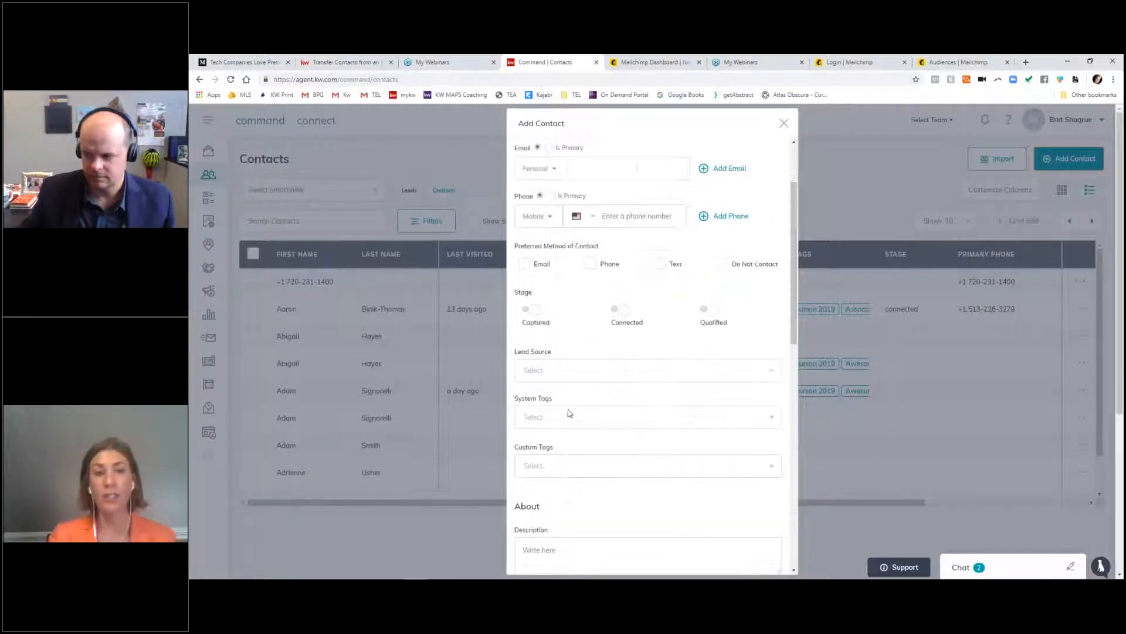
{"action": "left_click", "coordinate": [562, 463]}
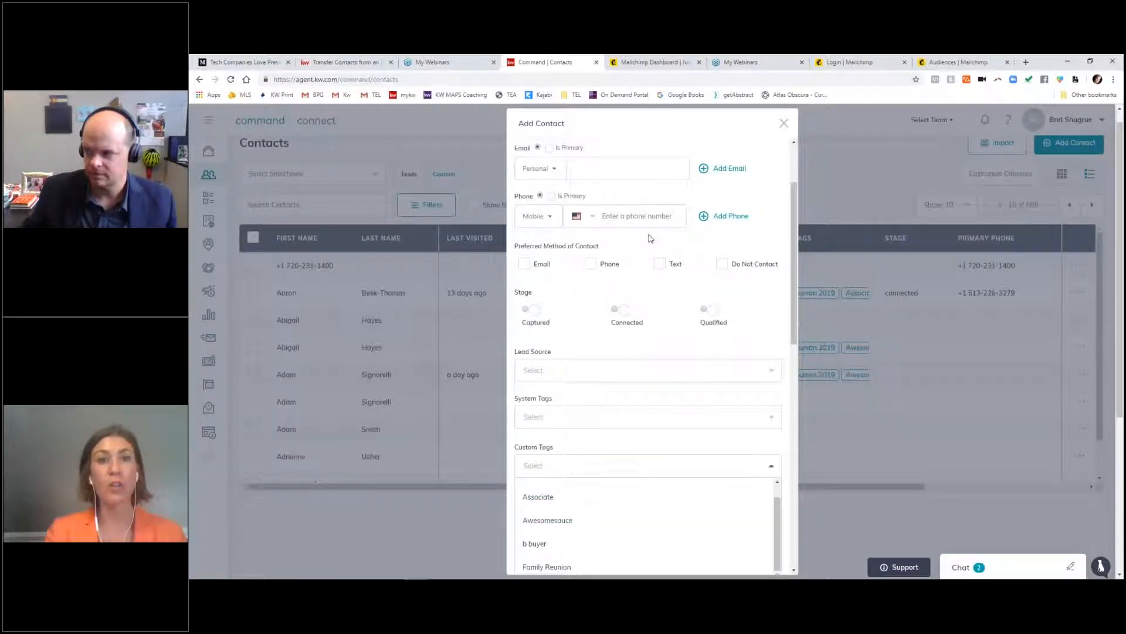
{"action": "left_click_drag", "start_coordinate": [667, 131], "coordinate": [673, 98]}
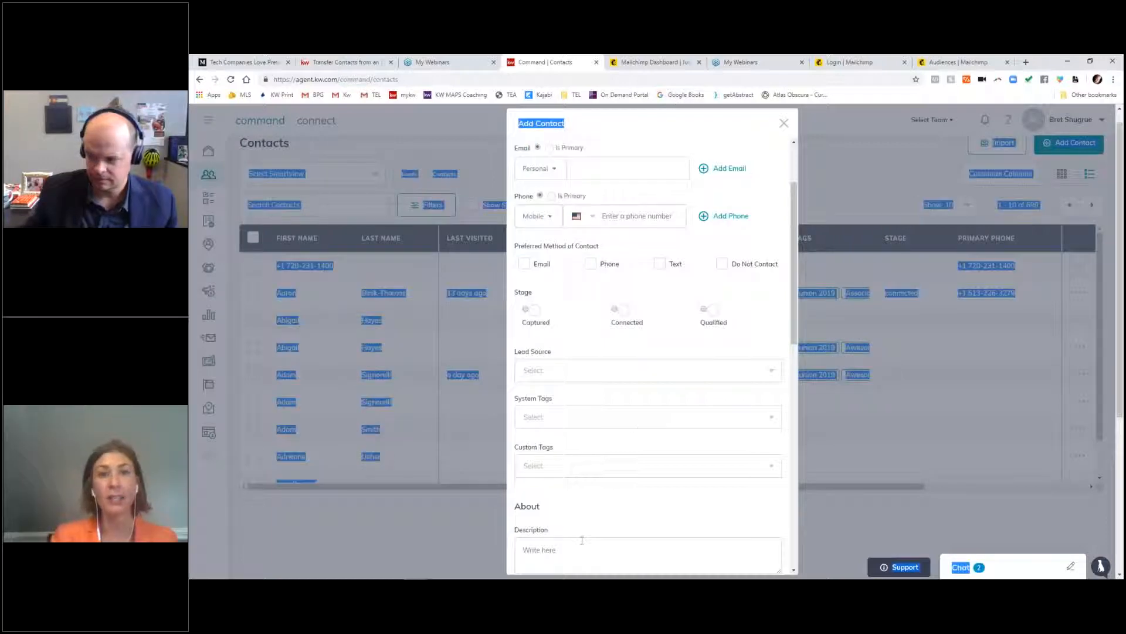
{"action": "left_click", "coordinate": [565, 490]}
{"action": "left_click", "coordinate": [558, 417]}
{"action": "scroll", "coordinate": [569, 510], "scroll_direction": "down", "scroll_amount": 2}
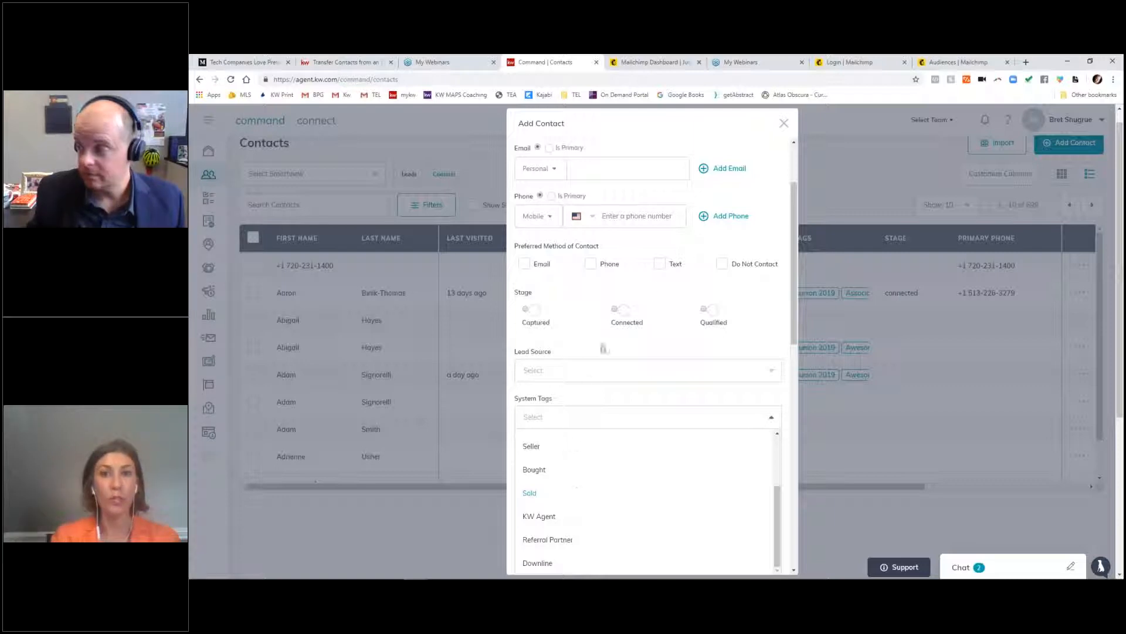
{"action": "left_click", "coordinate": [783, 125]}
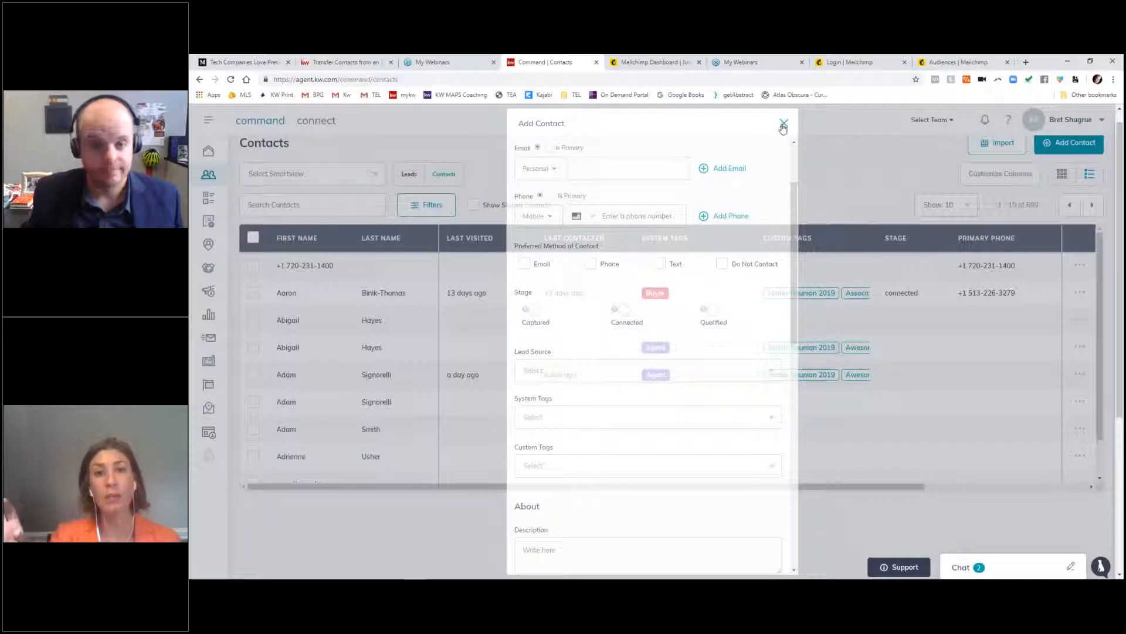
{"action": "left_click", "coordinate": [783, 126]}
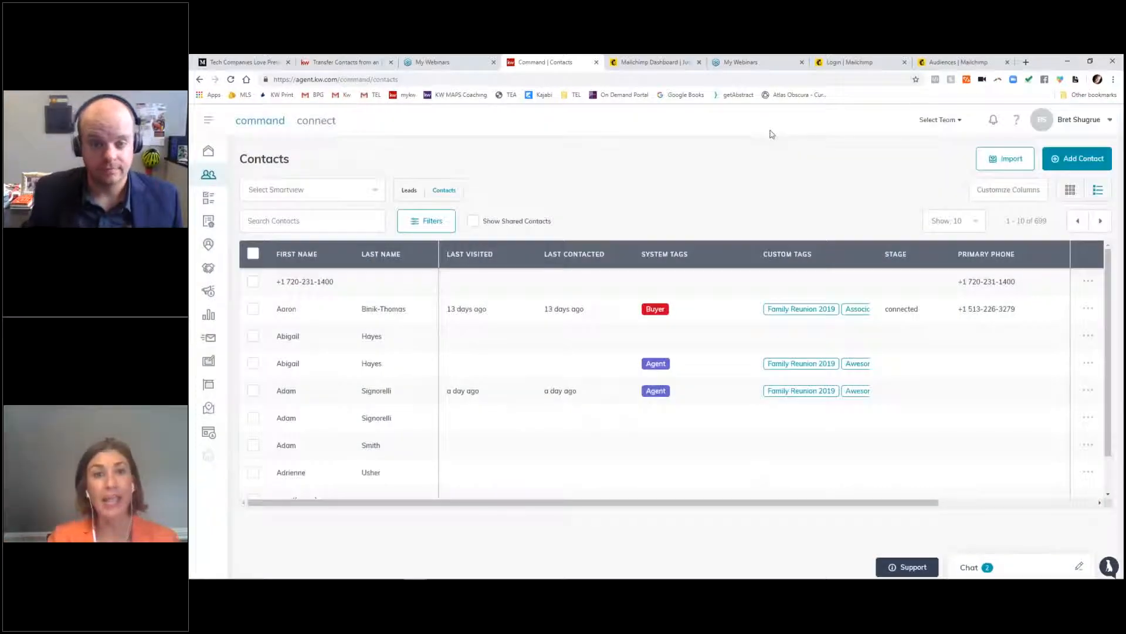